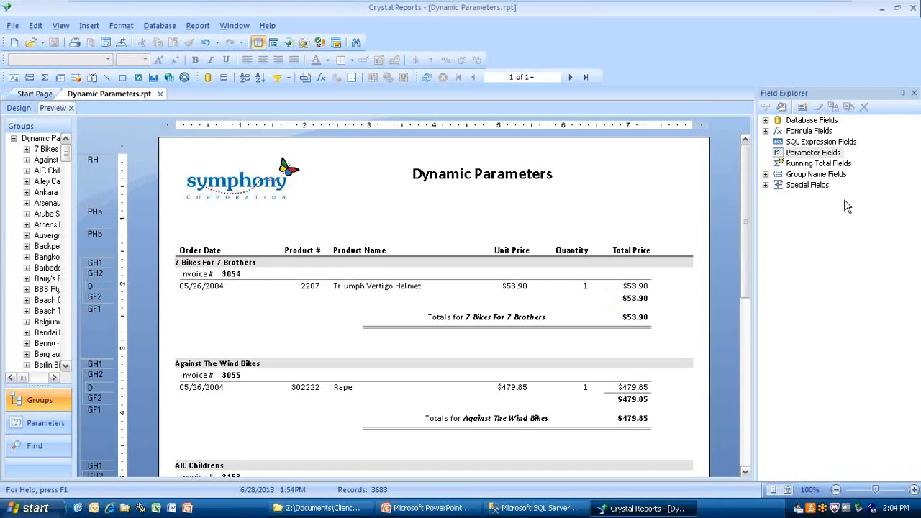
# Create a new report parameter named Company and make its list of values dynamic.
pyautogui.rightClick(808, 153)
pyautogui.click(827, 165)
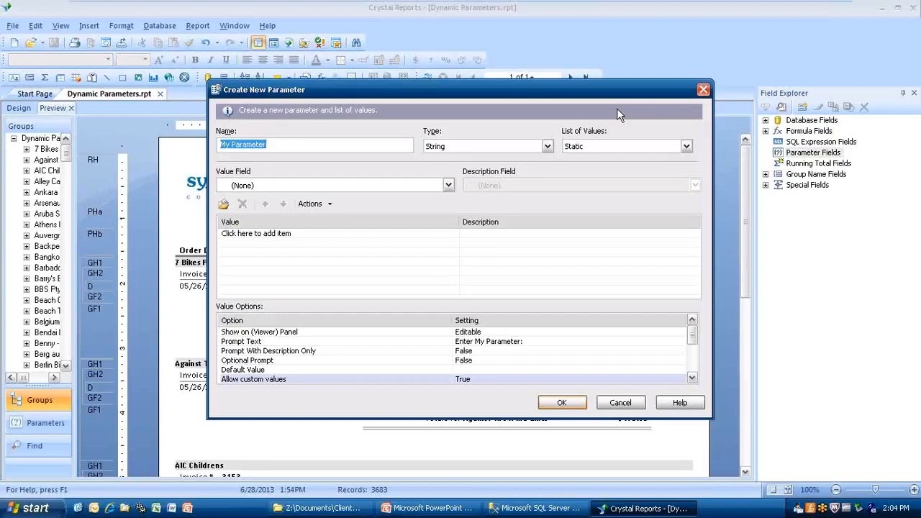
pyautogui.write('Company')
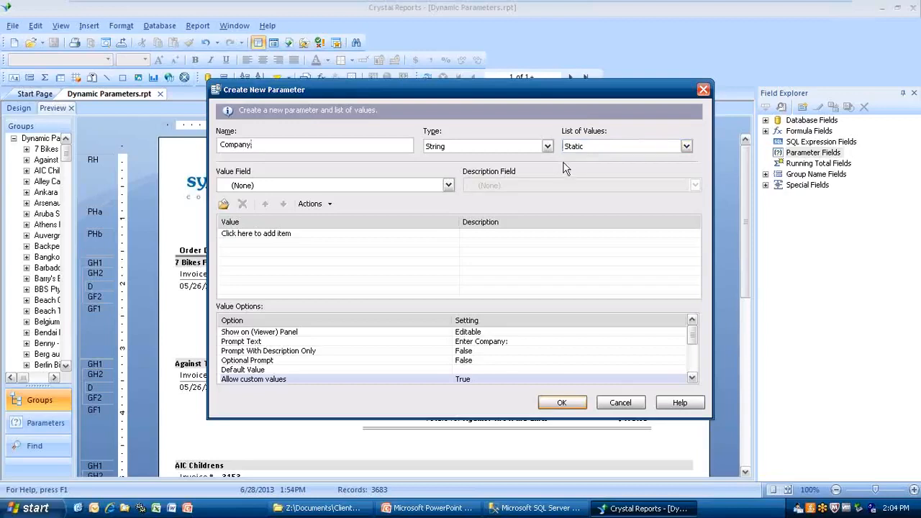
pyautogui.click(689, 148)
pyautogui.click(686, 148)
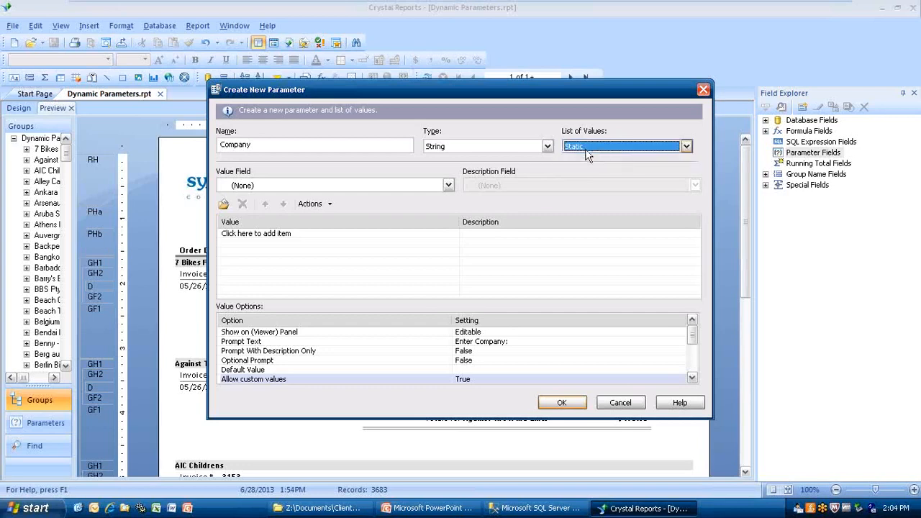
pyautogui.click(687, 147)
pyautogui.click(624, 159)
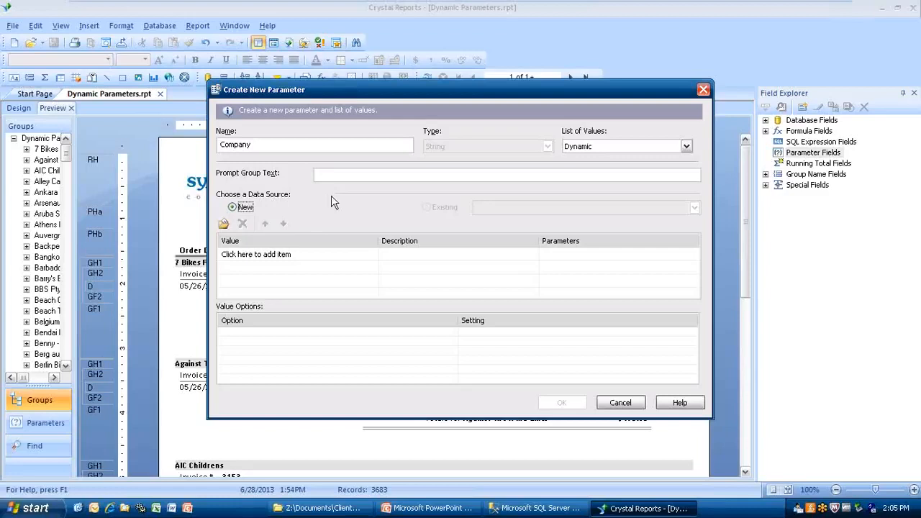
# Add a data source value row and rename the parameter as Customer Name.
pyautogui.click(224, 224)
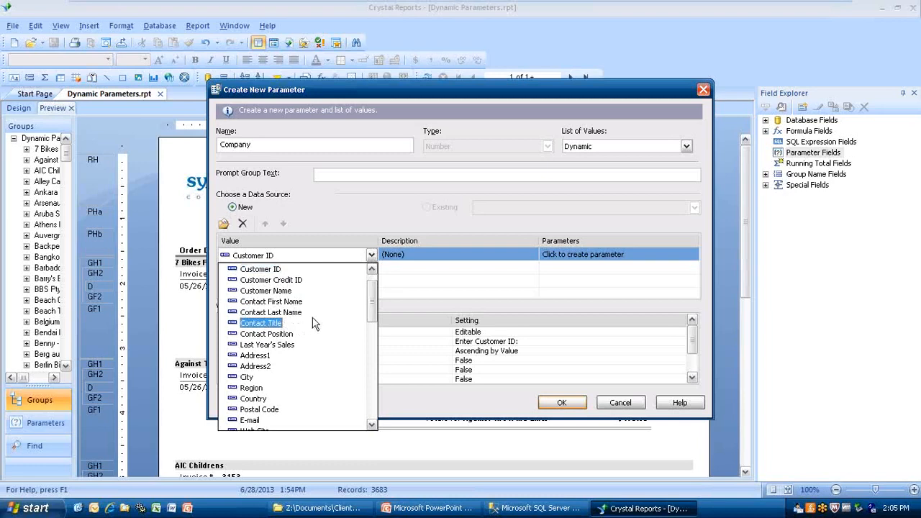
pyautogui.click(258, 144)
pyautogui.moveTo(258, 144); pyautogui.dragTo(153, 144)
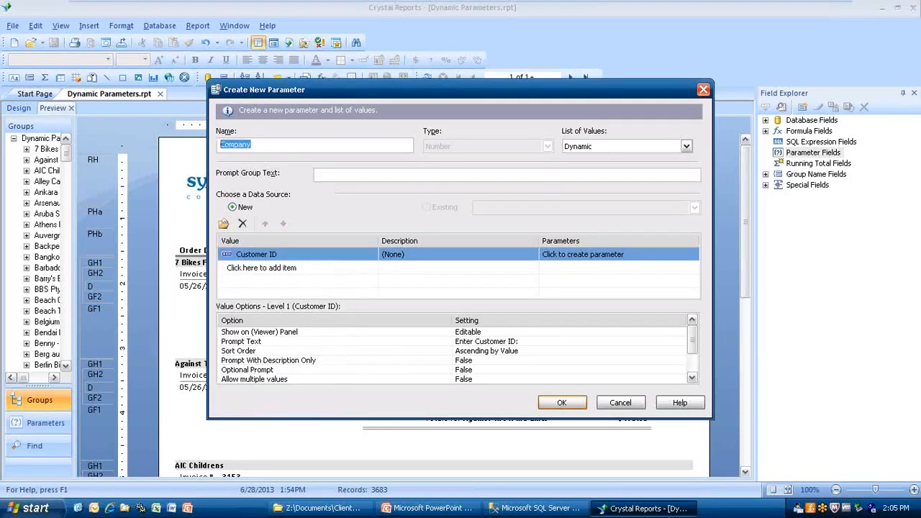
pyautogui.write('Customer Name')
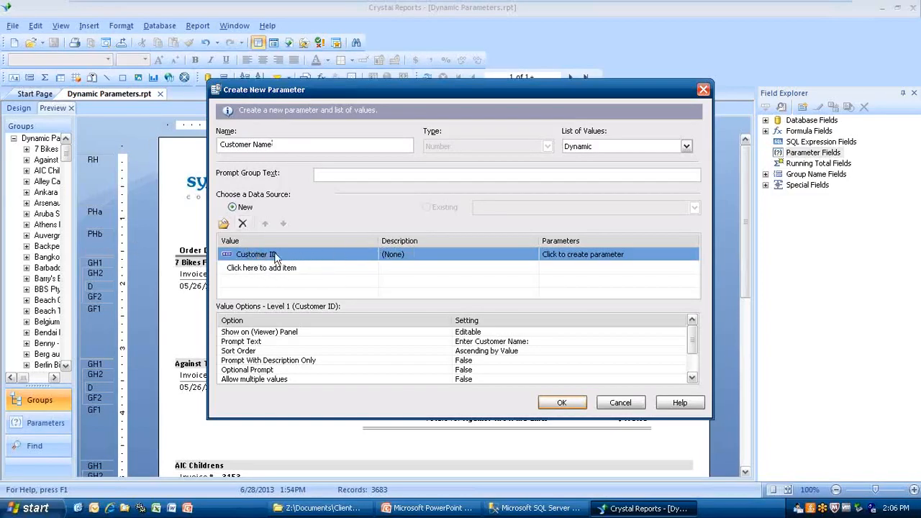
# Delete the Customer ID value row and add one that uses the Customer Name field as its value.
pyautogui.click(243, 224)
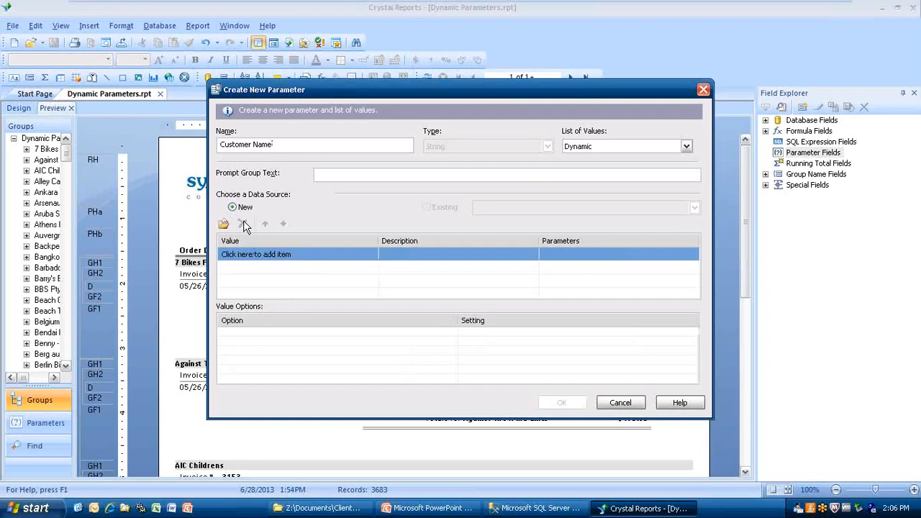
pyautogui.click(224, 226)
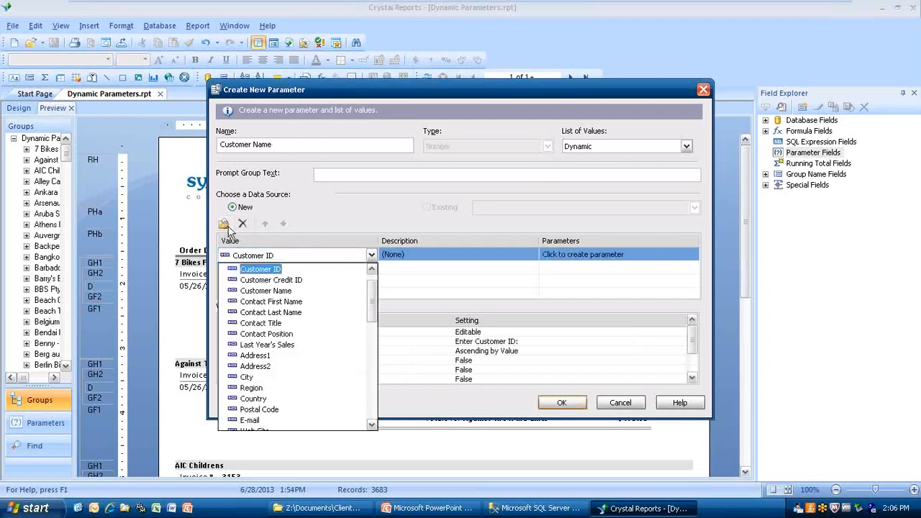
pyautogui.click(263, 292)
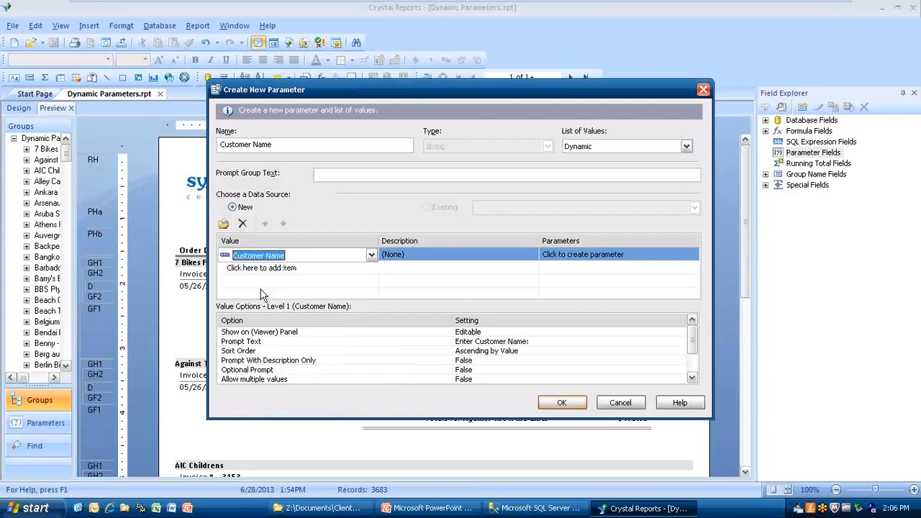
# Use Customer ID as the description field for the Customer Name row and create the parameter for that row.
pyautogui.click(409, 256)
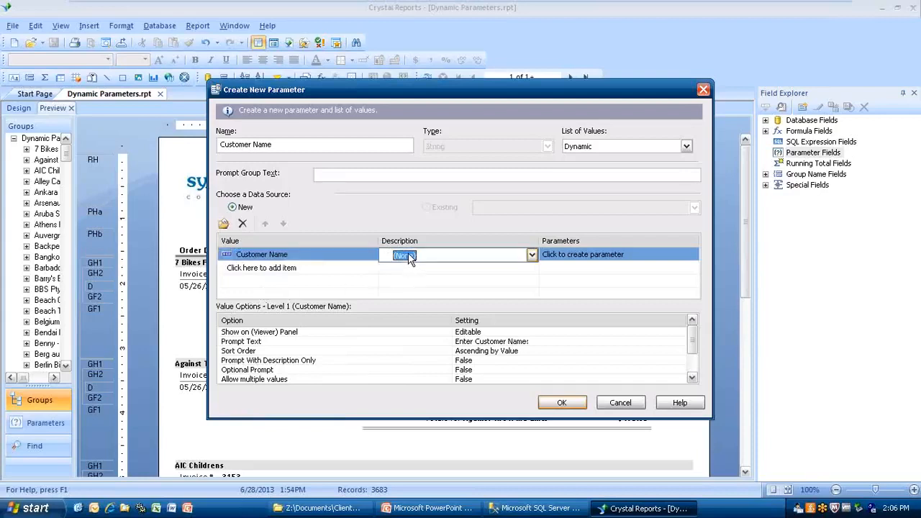
pyautogui.click(533, 254)
pyautogui.click(436, 290)
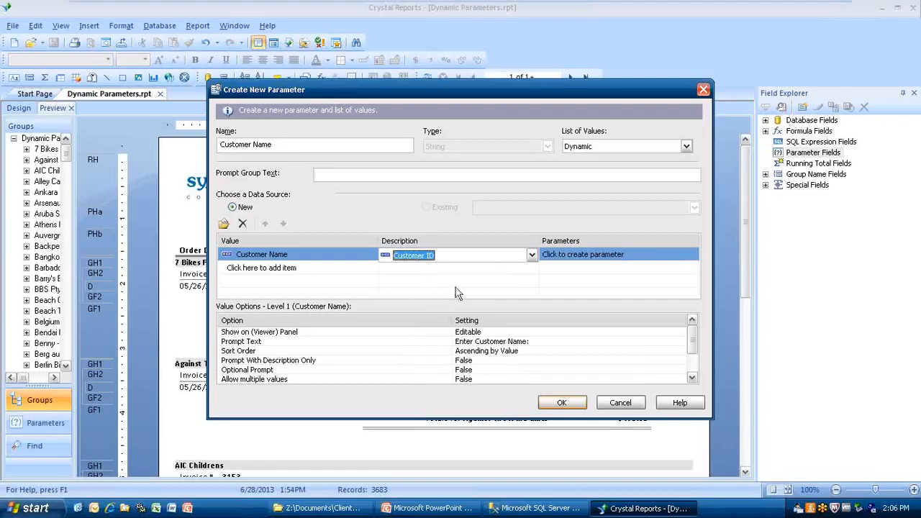
pyautogui.click(591, 257)
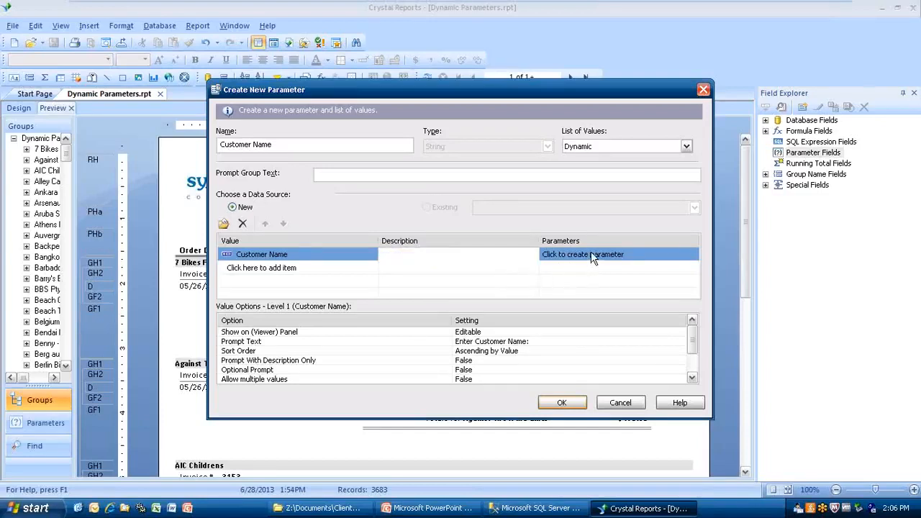
pyautogui.click(591, 253)
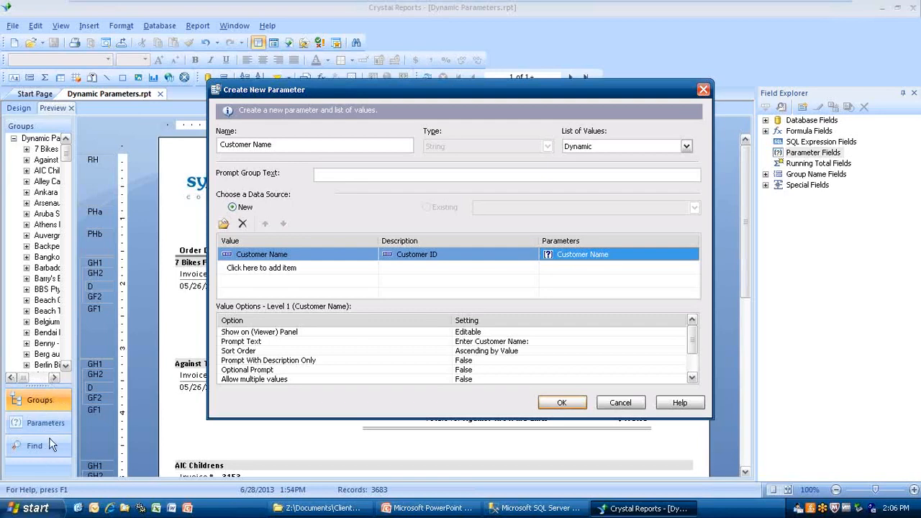
# Keep the viewer panel option Editable and set the prompt text to "Select Customer: or leave blank and receive all Customers".
pyautogui.click(465, 332)
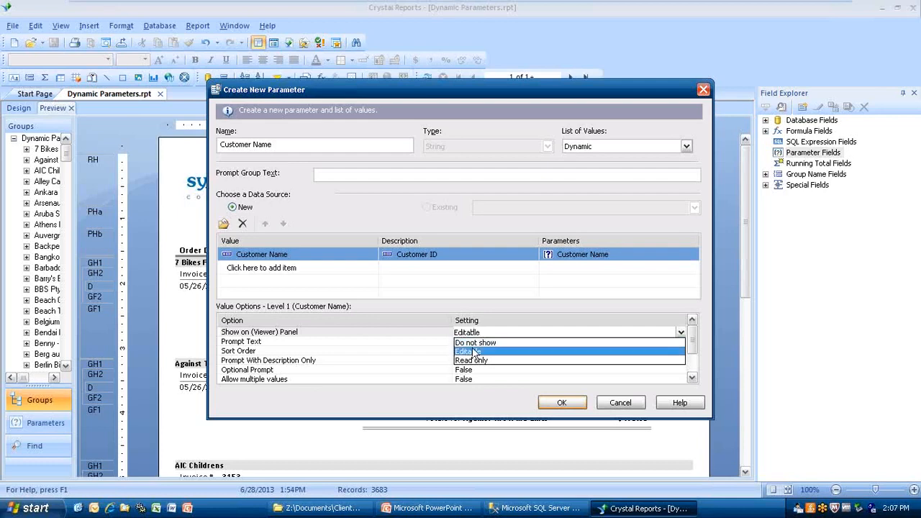
pyautogui.click(474, 352)
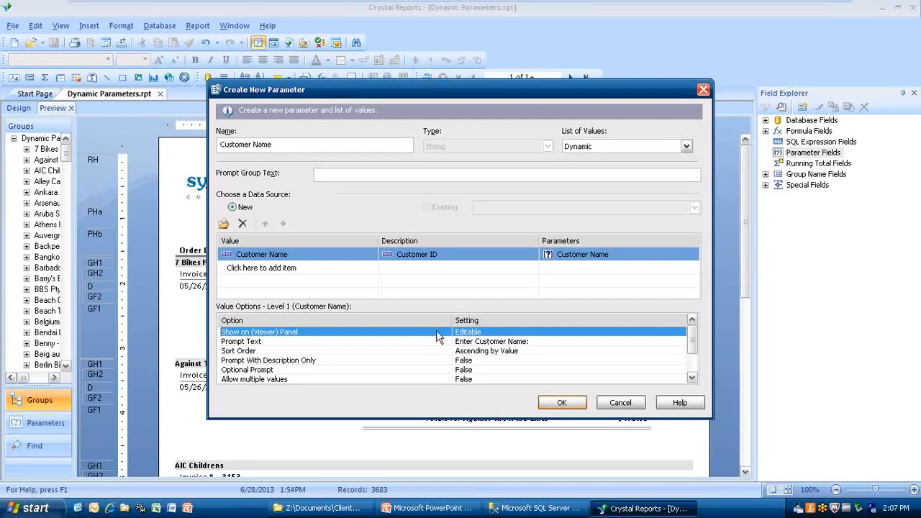
pyautogui.click(501, 341)
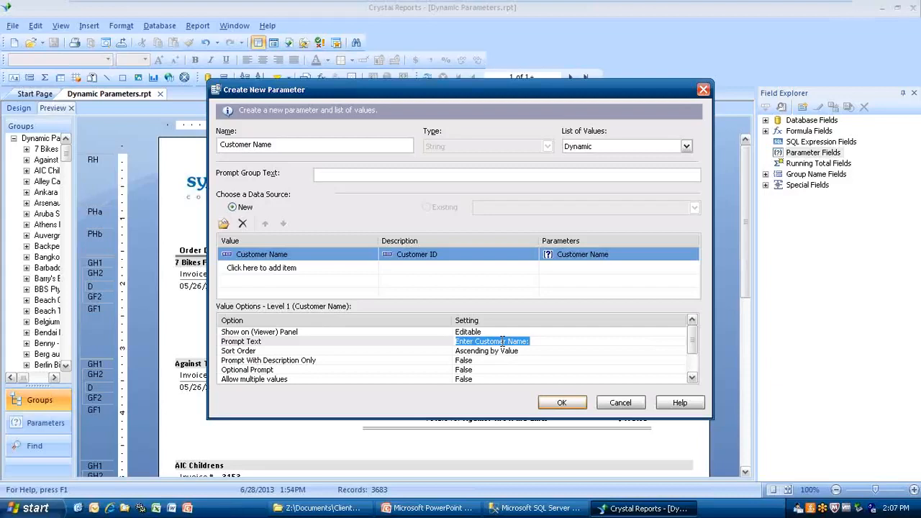
pyautogui.write('Select C')
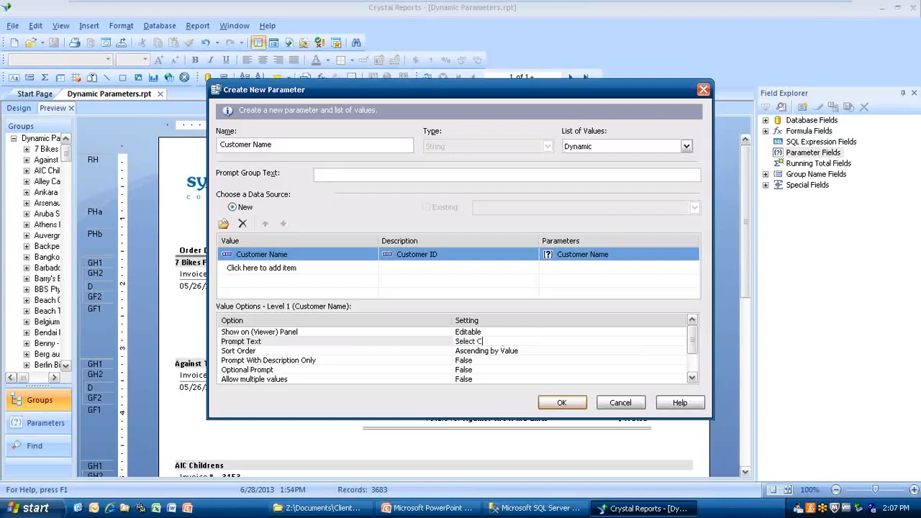
pyautogui.write('ustomer')
pyautogui.write('or leave blank and rec')
pyautogui.write('iev')
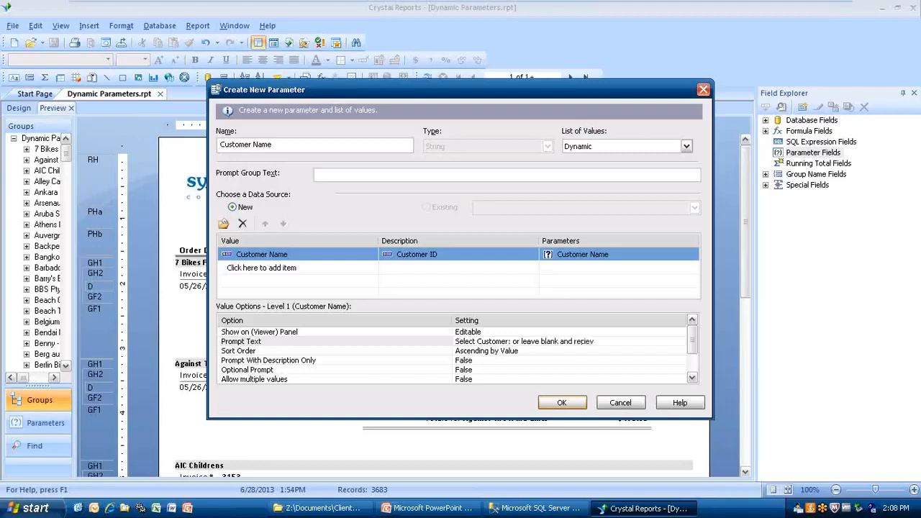
pyautogui.press('BackSpace')
pyautogui.press('BackSpace')
pyautogui.write('eive all Customers')
# Keep the sort order at Ascending by Value and set Optional Prompt to True, accepting the warning.
pyautogui.click(692, 378)
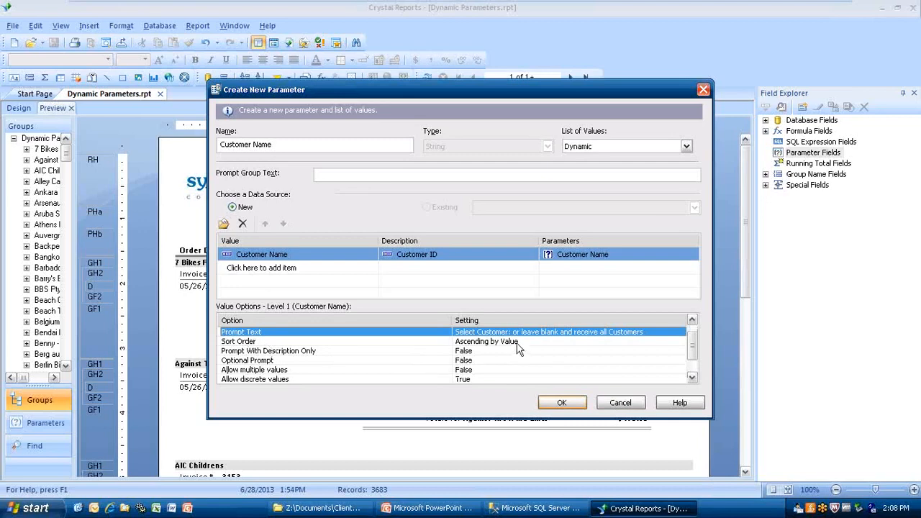
pyautogui.click(509, 343)
pyautogui.click(508, 343)
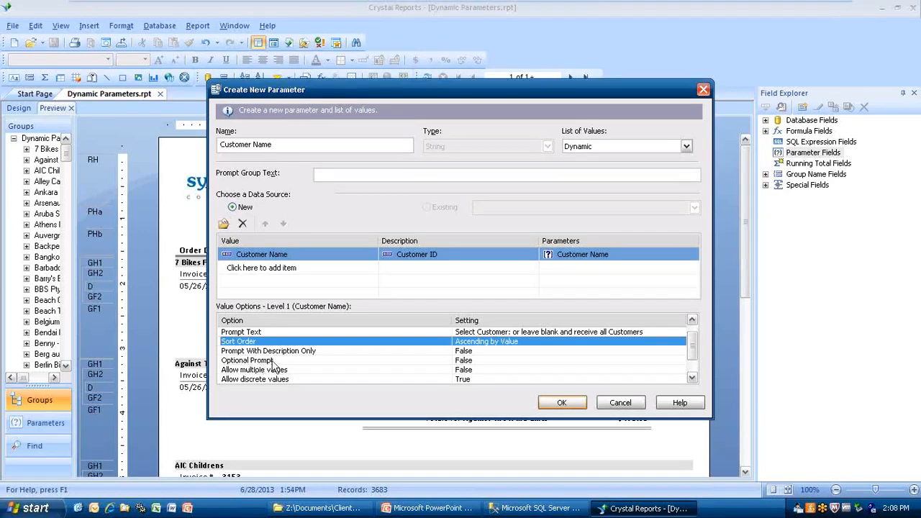
pyautogui.click(496, 360)
pyautogui.click(466, 361)
pyautogui.click(464, 373)
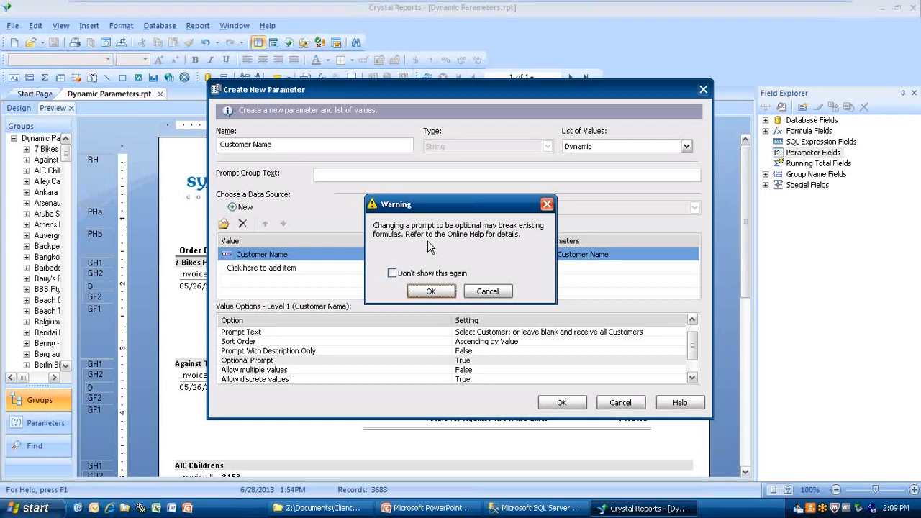
pyautogui.click(431, 291)
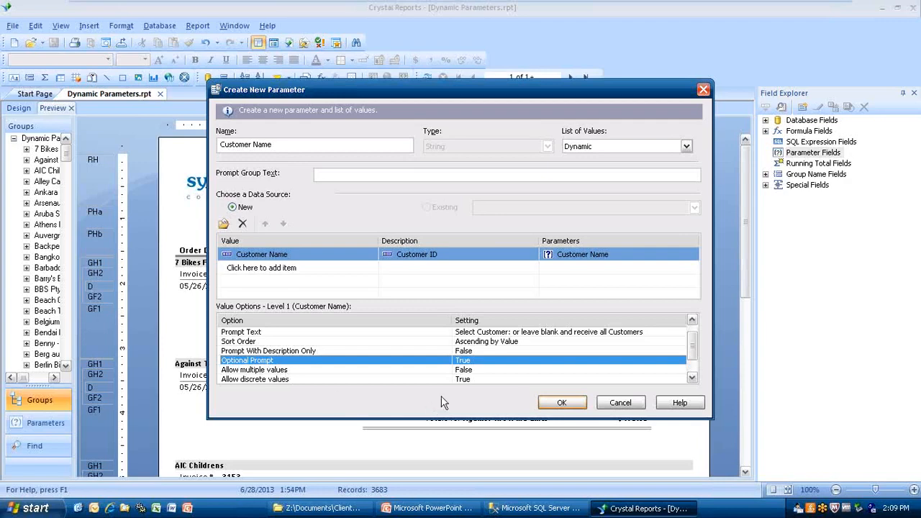
# Set Allow multiple values to True for the Customer Name parameter and finish creating it.
pyautogui.click(464, 371)
pyautogui.click(465, 380)
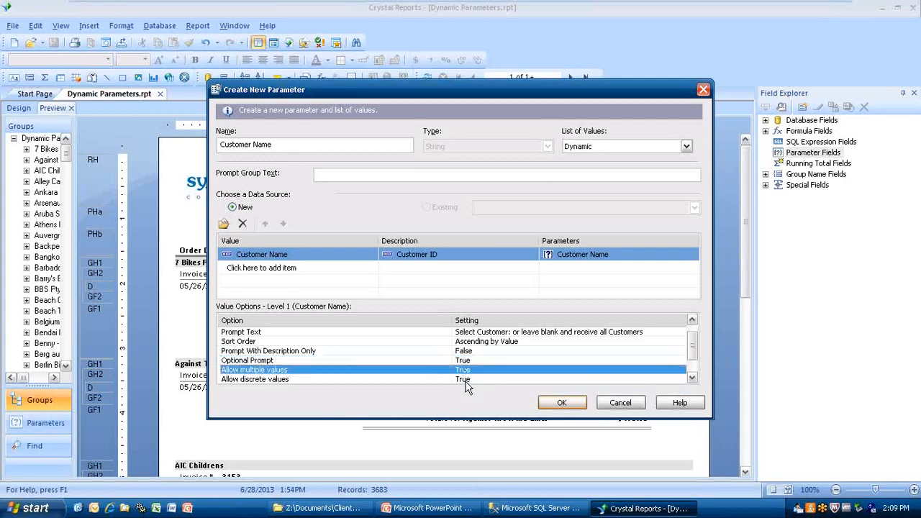
pyautogui.click(693, 377)
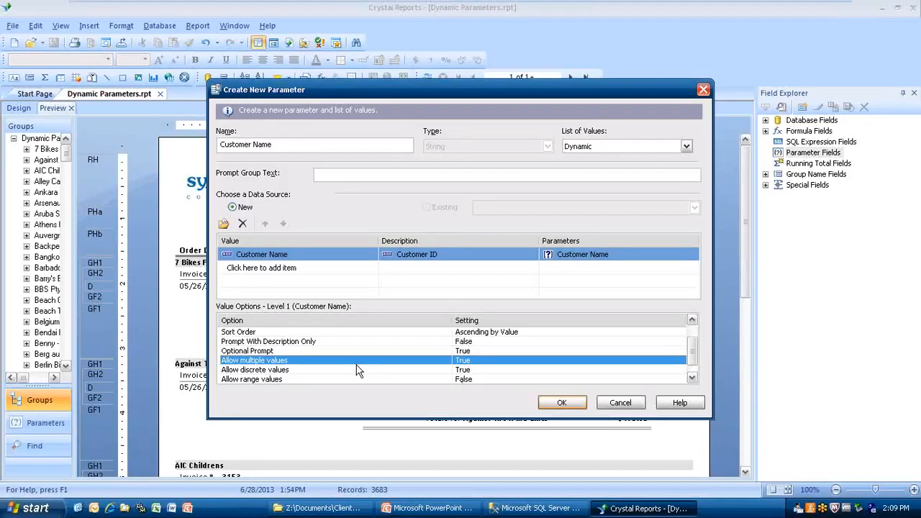
pyautogui.click(694, 379)
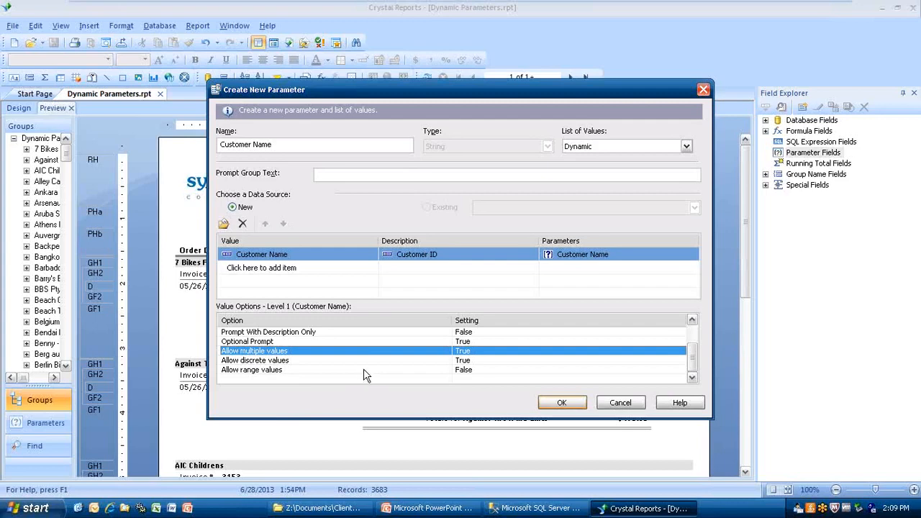
pyautogui.click(557, 402)
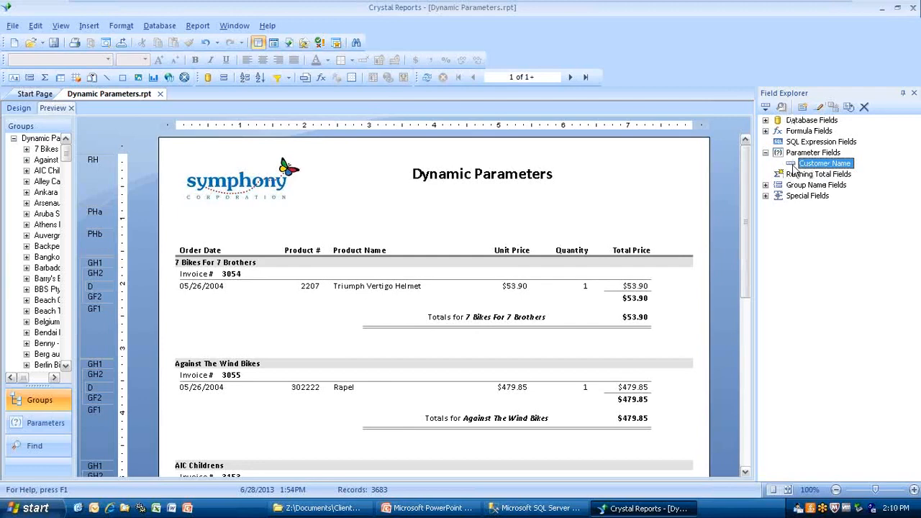
# Refresh the report data.
pyautogui.click(428, 76)
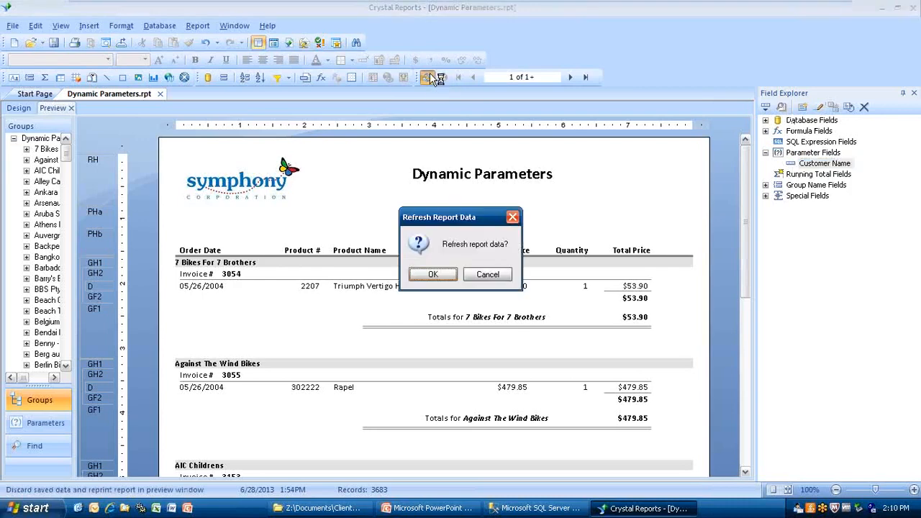
pyautogui.click(444, 274)
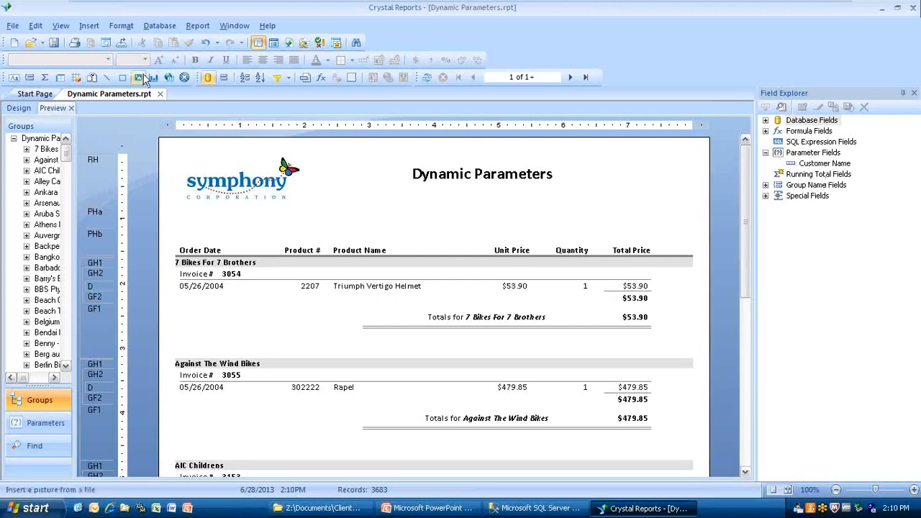
# Add a record selection condition where Customer.Customer Name is equal to the {?Customer Name} parameter.
pyautogui.click(278, 81)
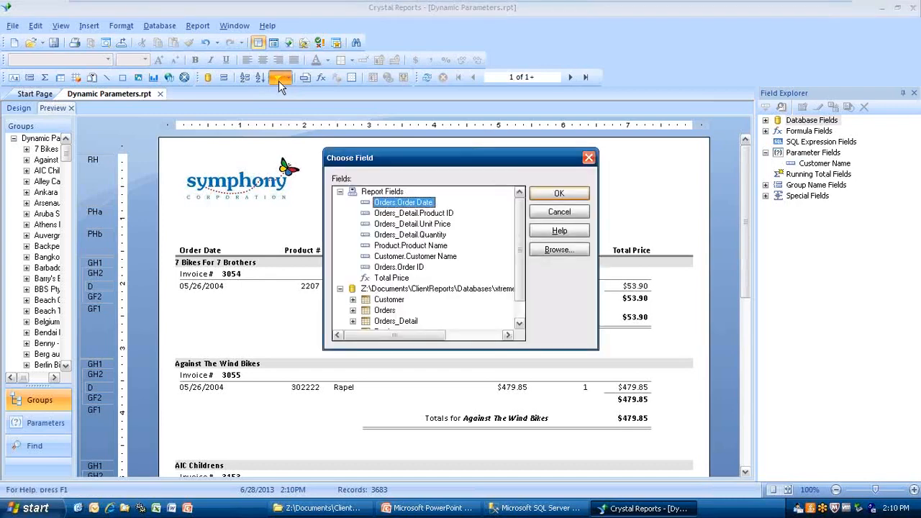
pyautogui.click(405, 258)
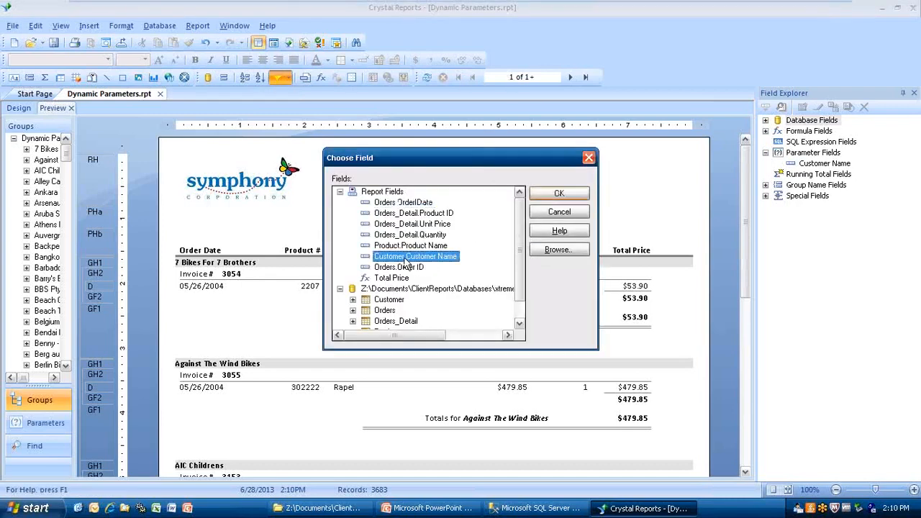
pyautogui.click(557, 195)
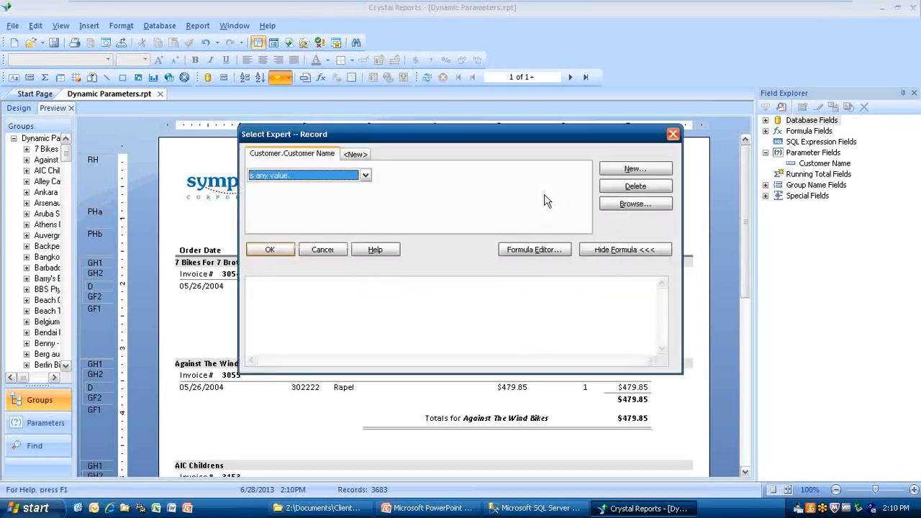
pyautogui.click(366, 176)
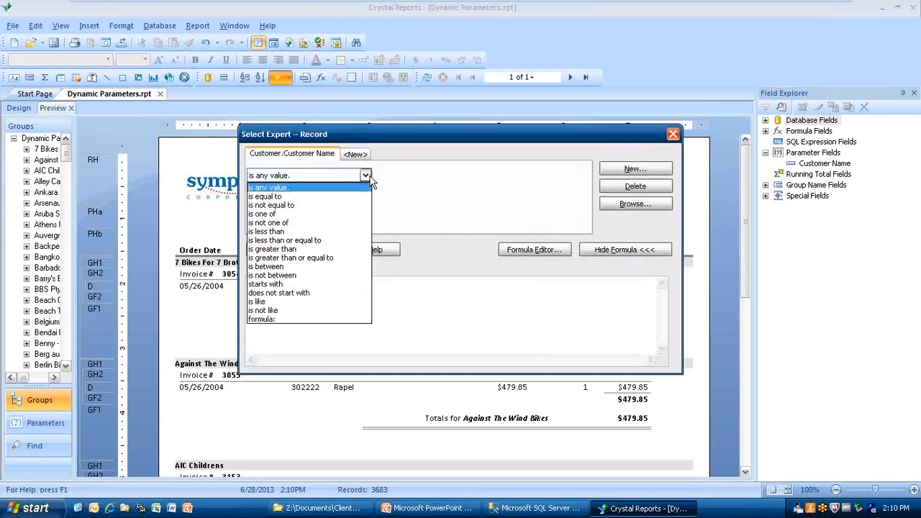
pyautogui.click(270, 196)
pyautogui.click(582, 176)
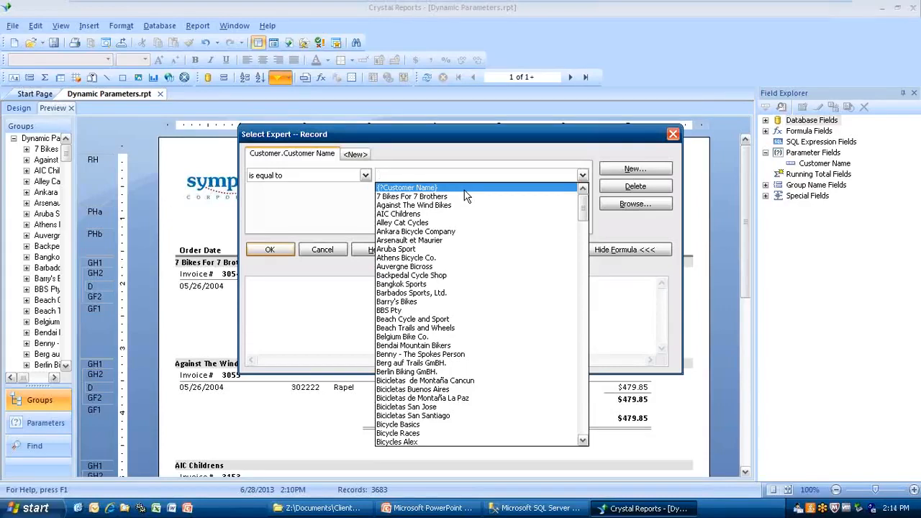
pyautogui.click(428, 188)
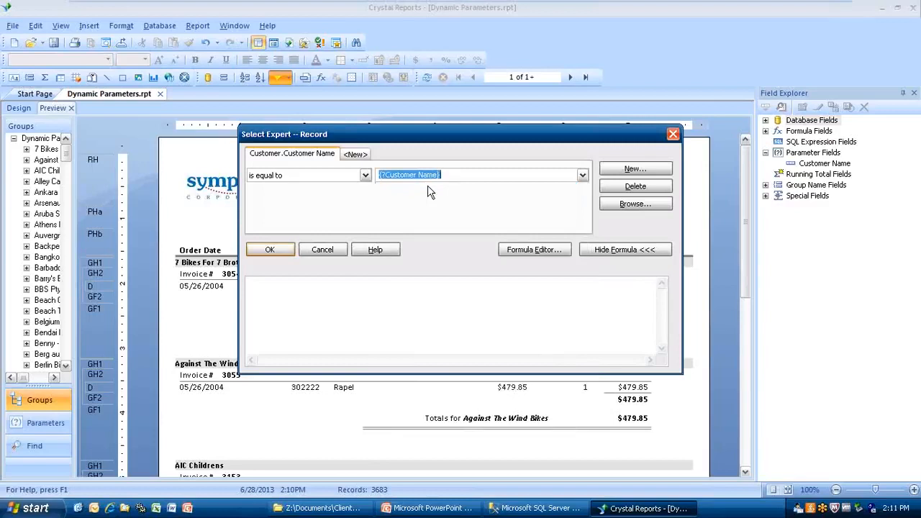
pyautogui.click(279, 250)
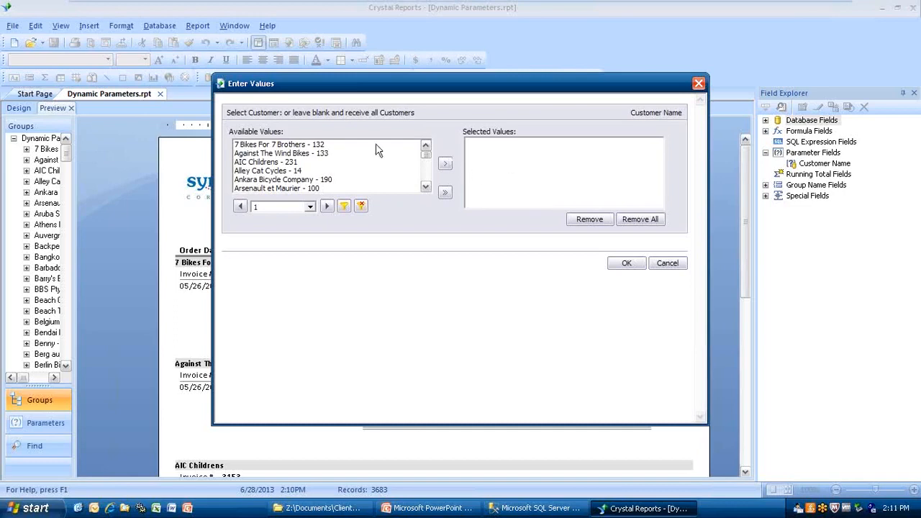
# Run the report with no customers selected, check its last page and return to the first page.
pyautogui.click(627, 264)
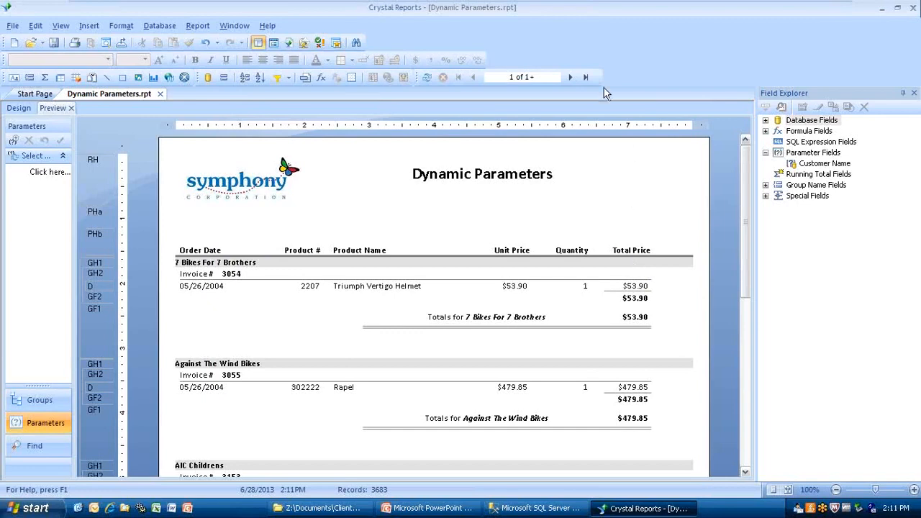
pyautogui.click(588, 77)
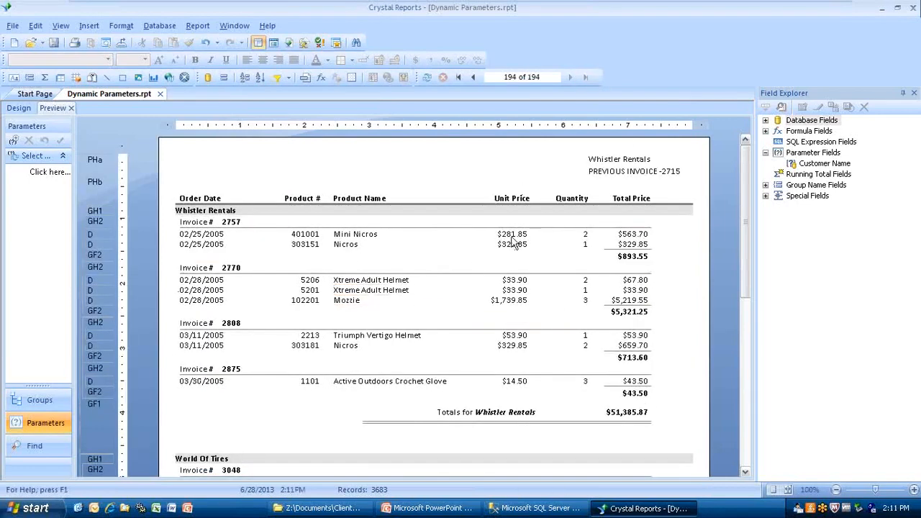
pyautogui.click(458, 77)
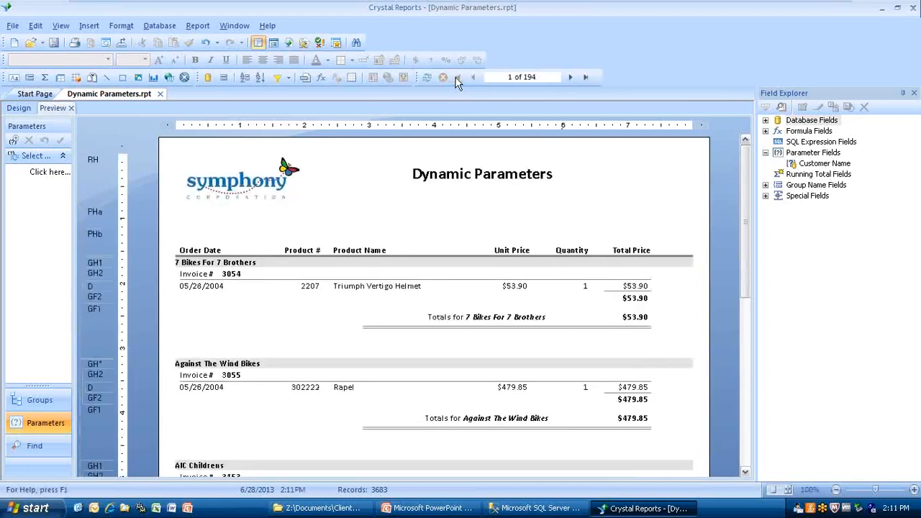
# Examine the record selection formula, particularly the Customer Name comparison after OR, and save and close the formula editor.
pyautogui.click(204, 28)
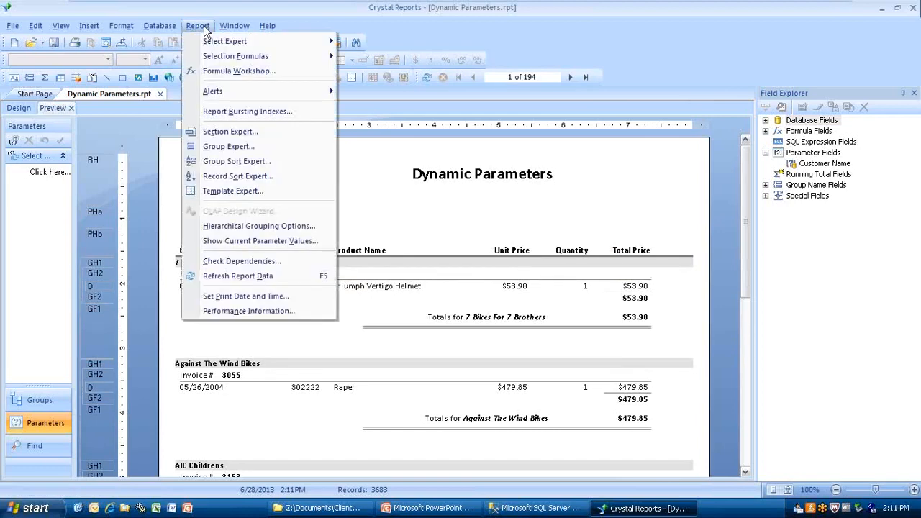
pyautogui.moveTo(237, 58)
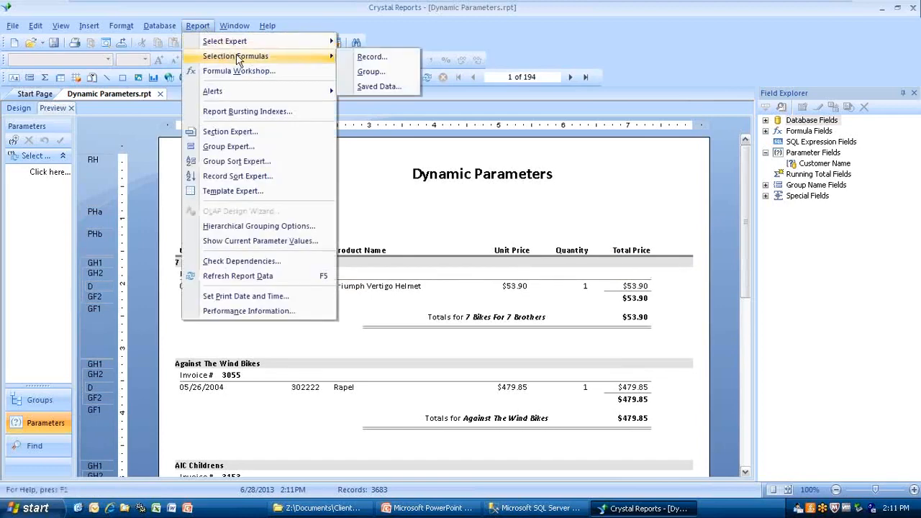
pyautogui.click(356, 61)
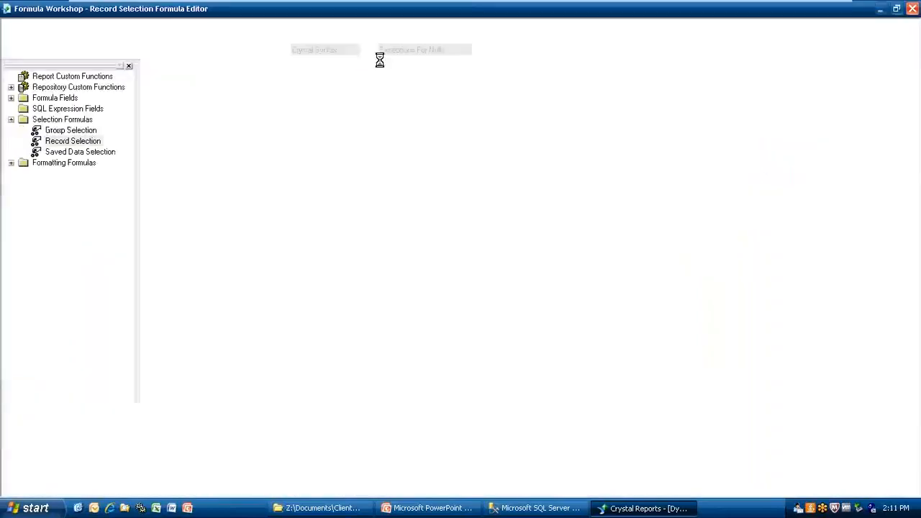
pyautogui.click(404, 225)
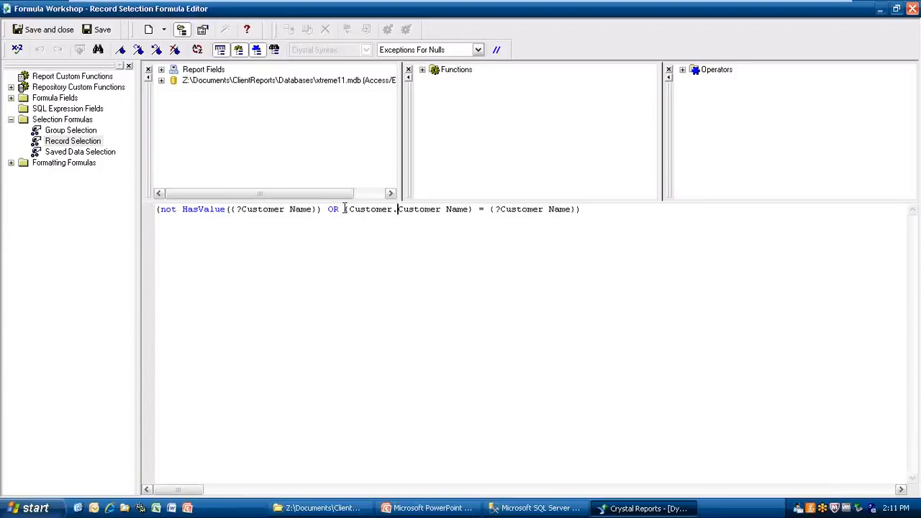
pyautogui.moveTo(344, 209); pyautogui.dragTo(597, 216)
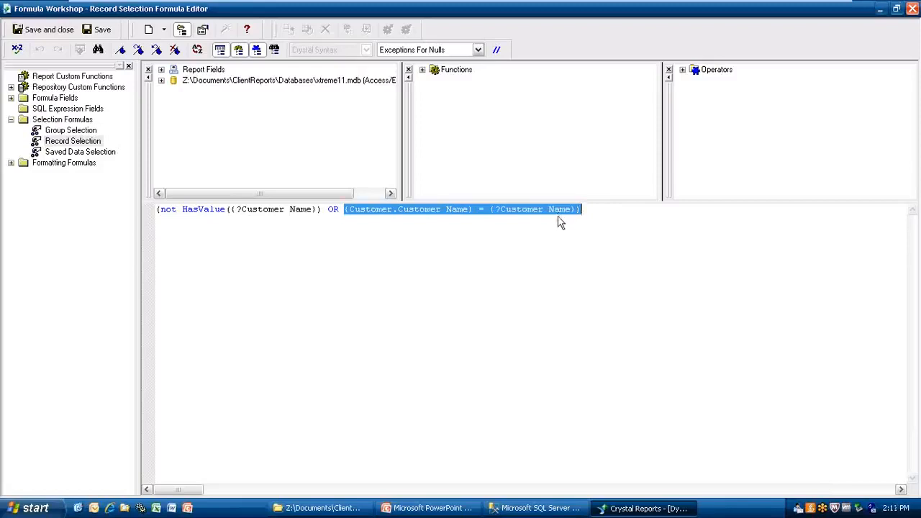
pyautogui.click(547, 243)
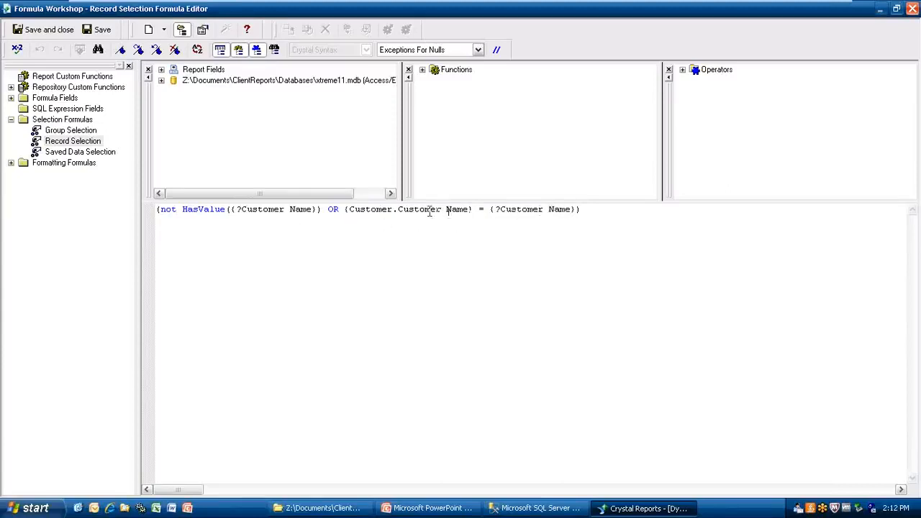
pyautogui.click(45, 30)
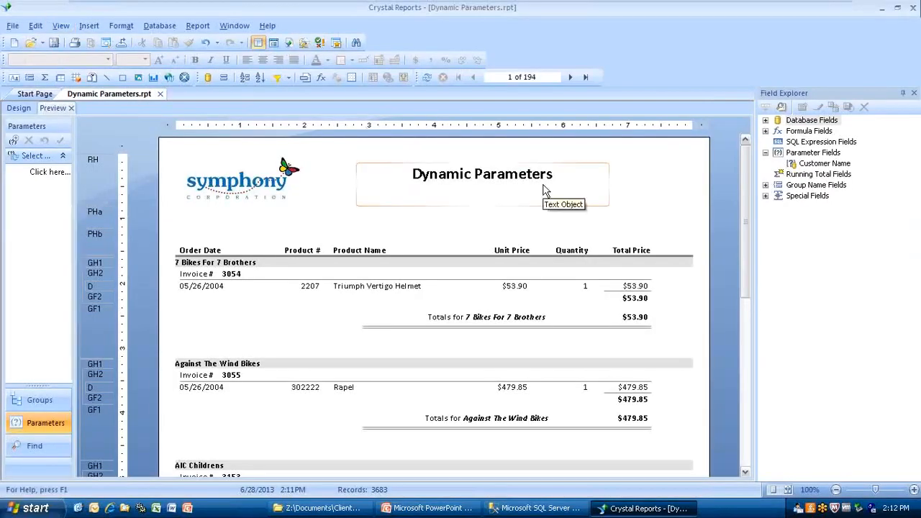
# Refresh the report data with the option to prompt for new parameter values.
pyautogui.click(428, 77)
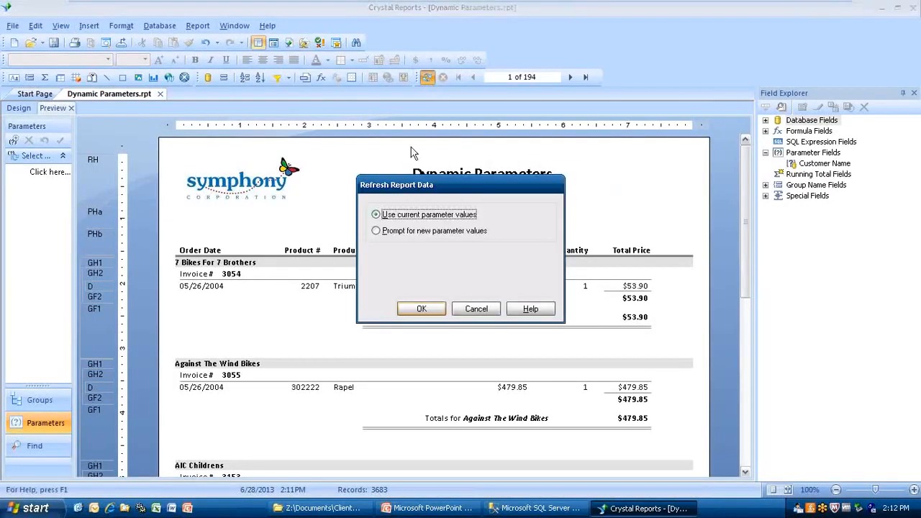
pyautogui.click(377, 233)
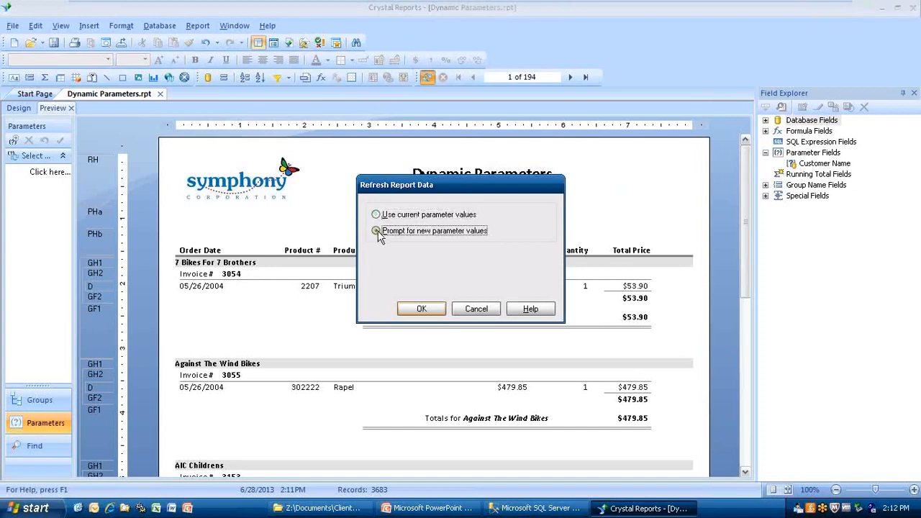
pyautogui.click(421, 309)
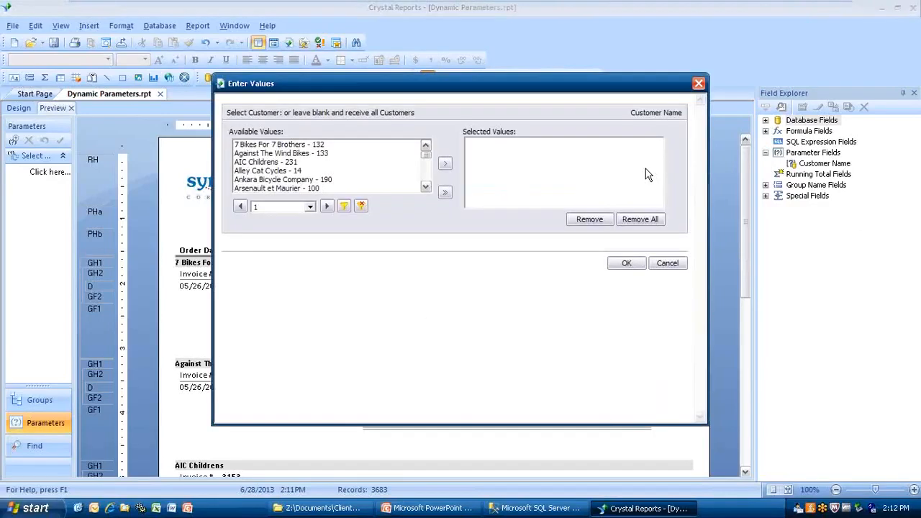
# Add 7 Bikes For 7 Brothers and Alley Cat Cycles to the selected customer values.
pyautogui.click(274, 145)
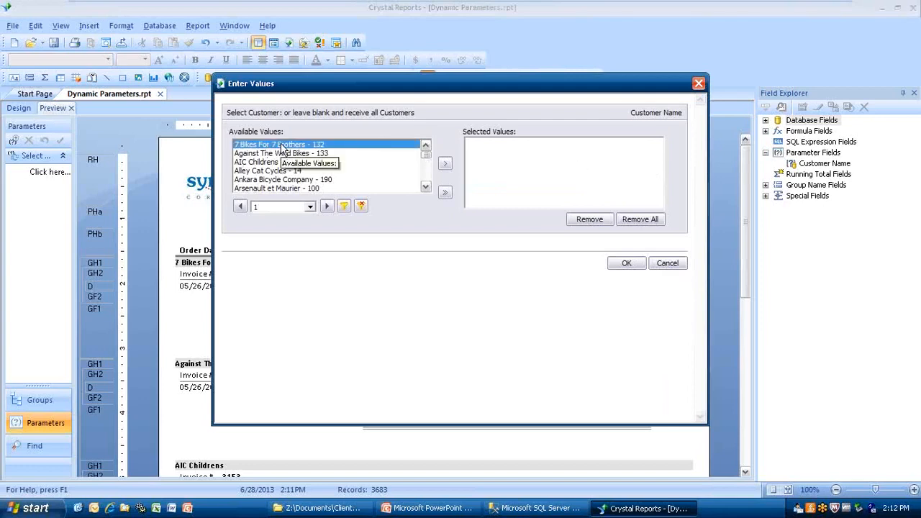
pyautogui.click(445, 164)
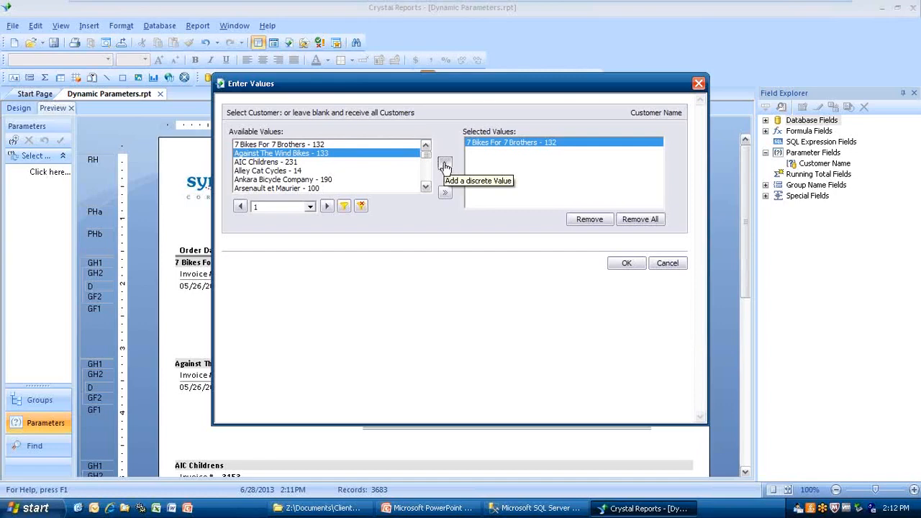
pyautogui.click(272, 173)
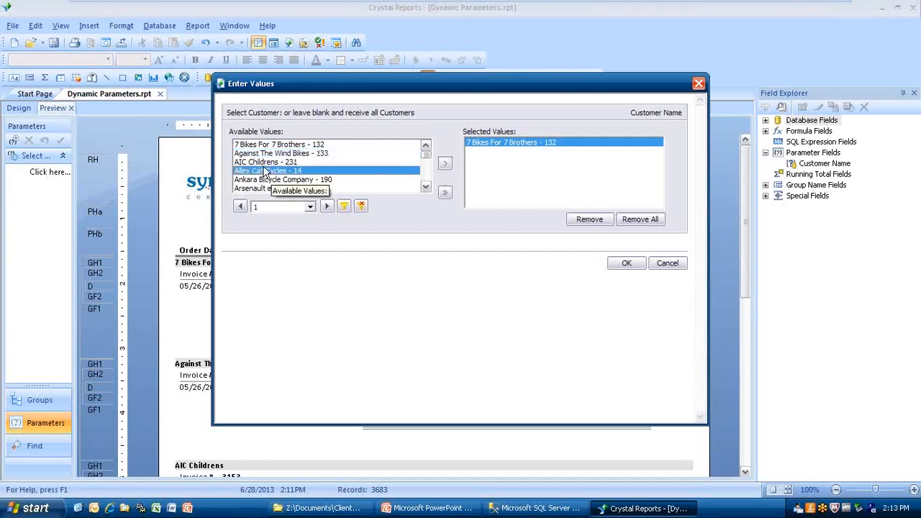
pyautogui.click(444, 167)
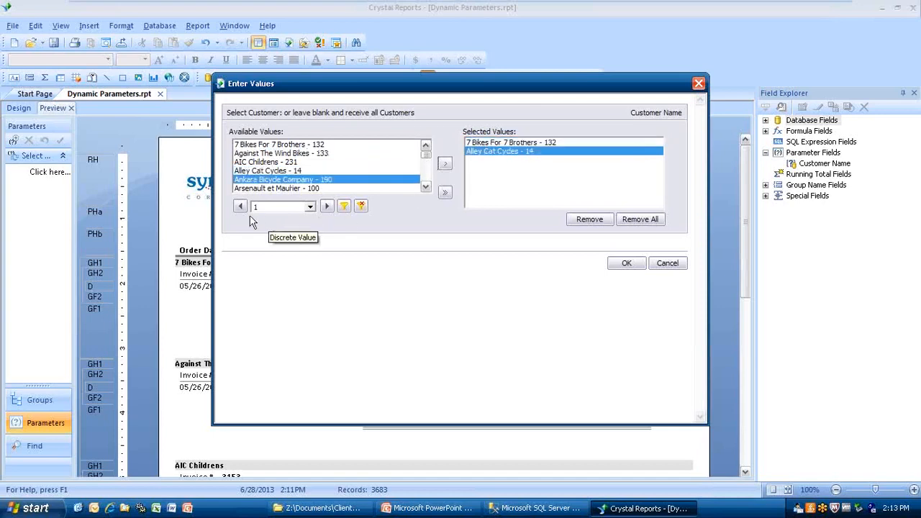
# Stay on page 1 of the available customers and add Barry's Bikes to the selected values.
pyautogui.click(311, 207)
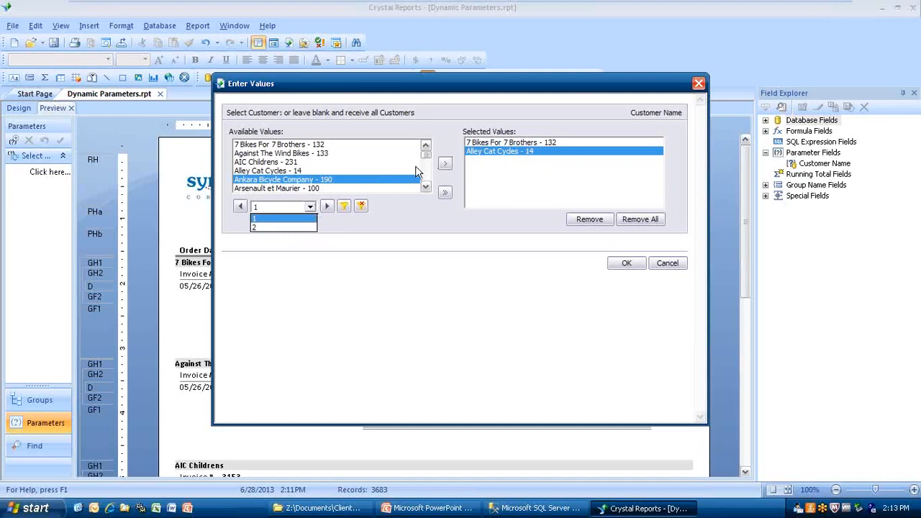
pyautogui.click(267, 220)
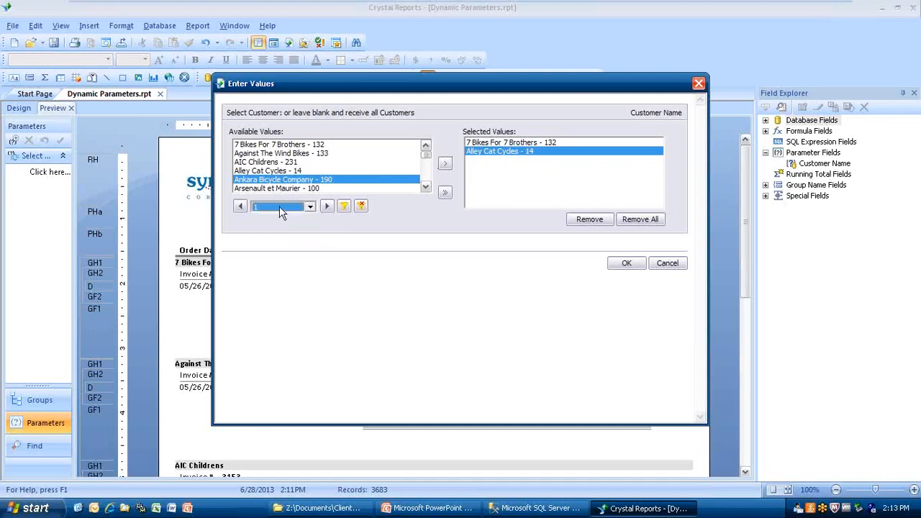
pyautogui.click(427, 187)
pyautogui.click(427, 188)
pyautogui.click(426, 187)
pyautogui.click(427, 187)
pyautogui.click(427, 187)
pyautogui.click(426, 187)
pyautogui.click(426, 187)
pyautogui.click(300, 189)
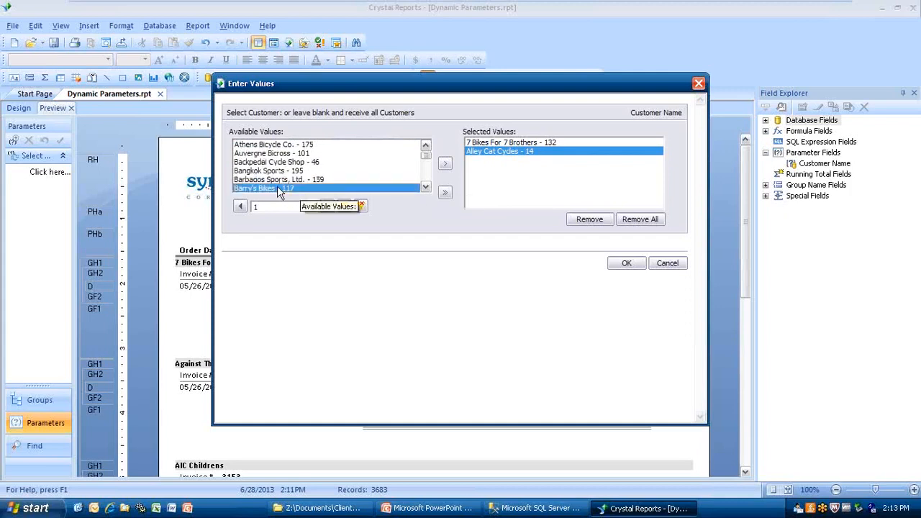
pyautogui.click(445, 165)
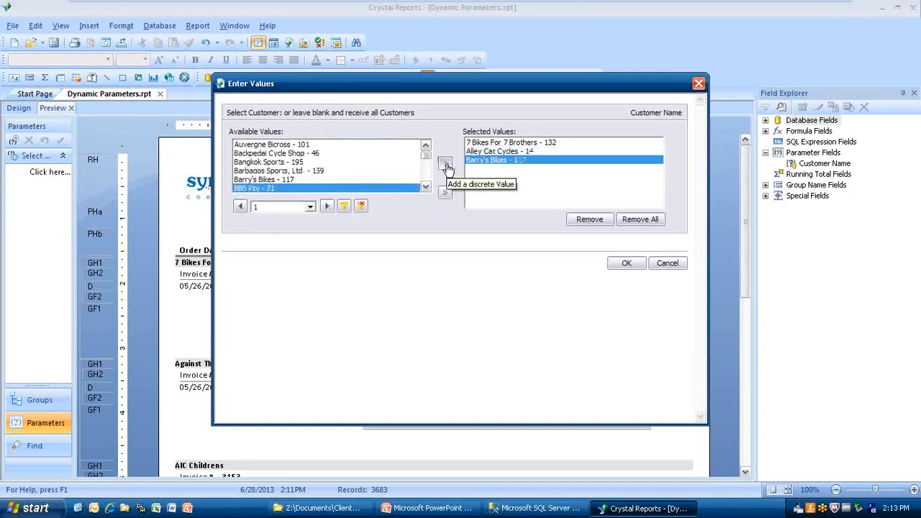
# Switch to page 2 of the available customers and add Rough Terrain to the selected values.
pyautogui.click(310, 208)
pyautogui.click(270, 226)
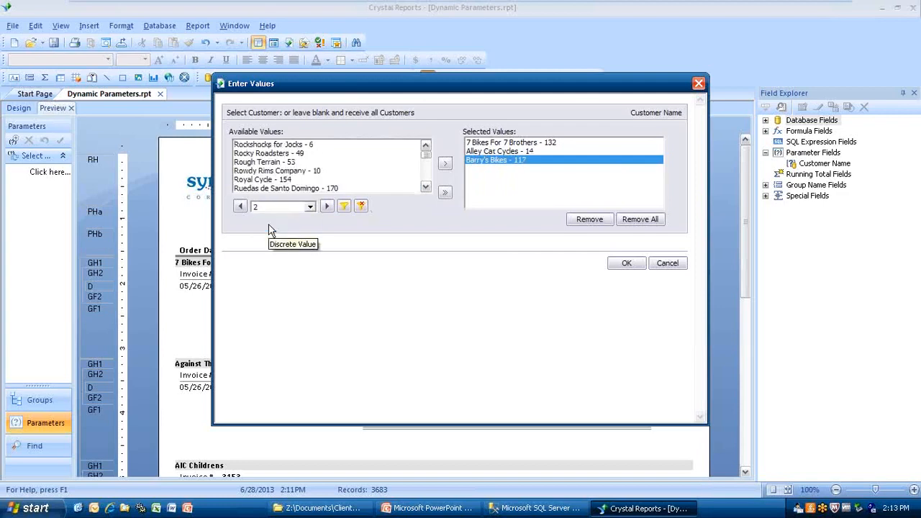
pyautogui.click(277, 163)
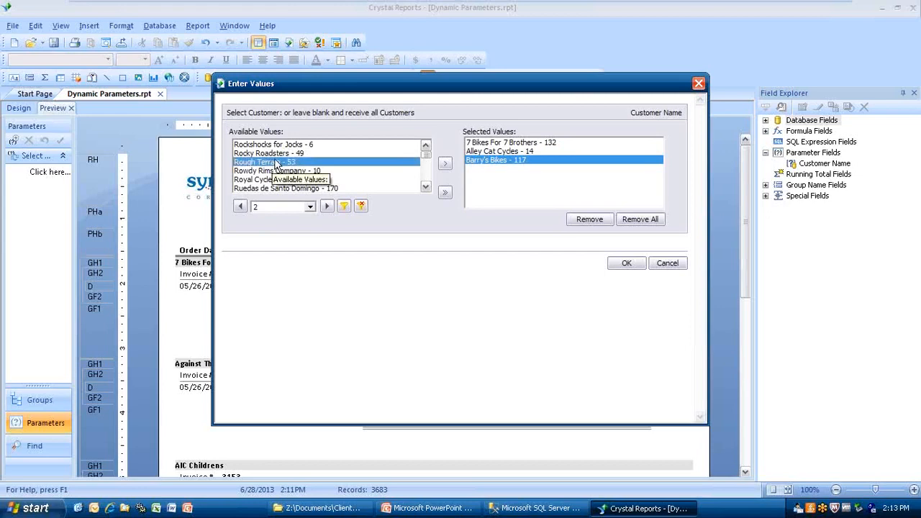
pyautogui.click(445, 164)
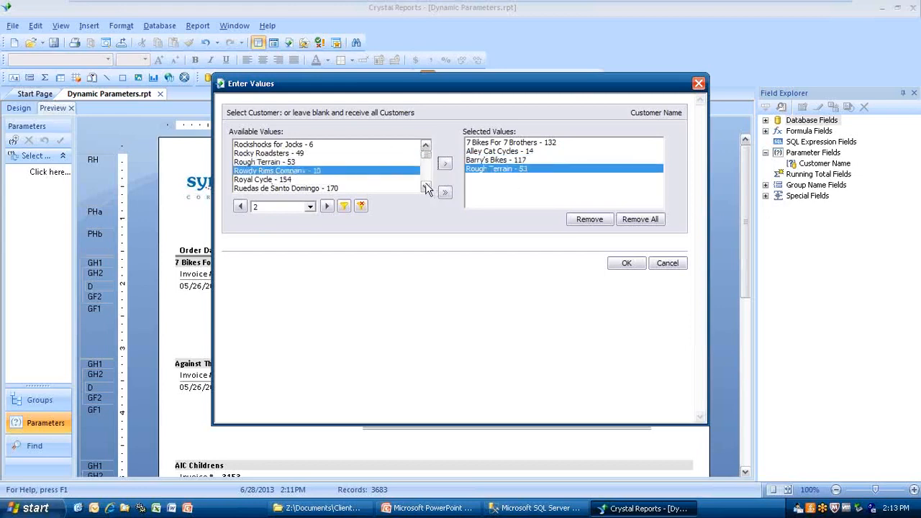
# Add Source One Cycle to the selected values and run the report for the chosen customers.
pyautogui.click(426, 186)
pyautogui.click(425, 187)
pyautogui.click(426, 186)
pyautogui.click(425, 186)
pyautogui.click(425, 187)
pyautogui.click(425, 186)
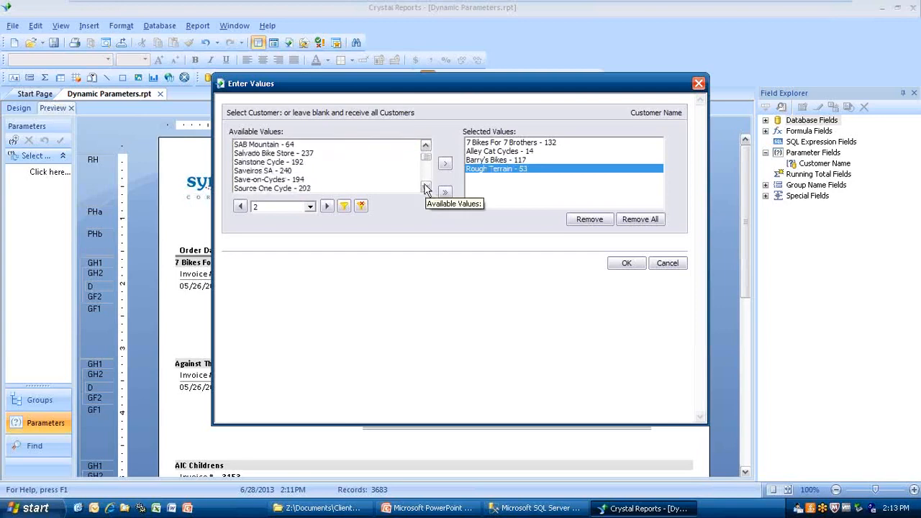
pyautogui.click(254, 188)
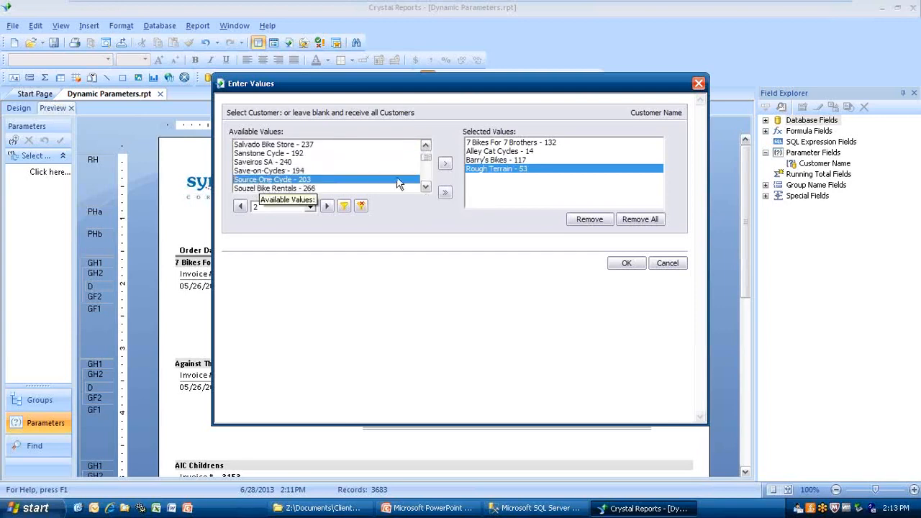
pyautogui.click(445, 165)
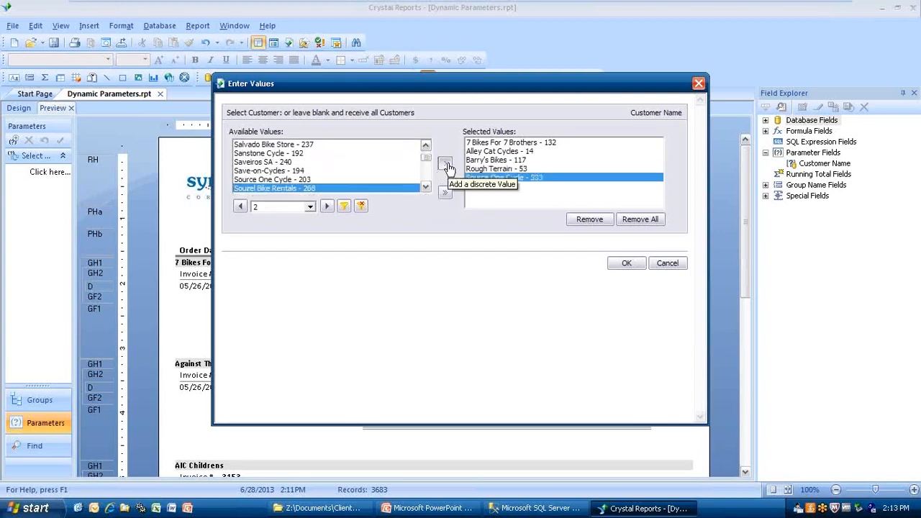
pyautogui.click(626, 264)
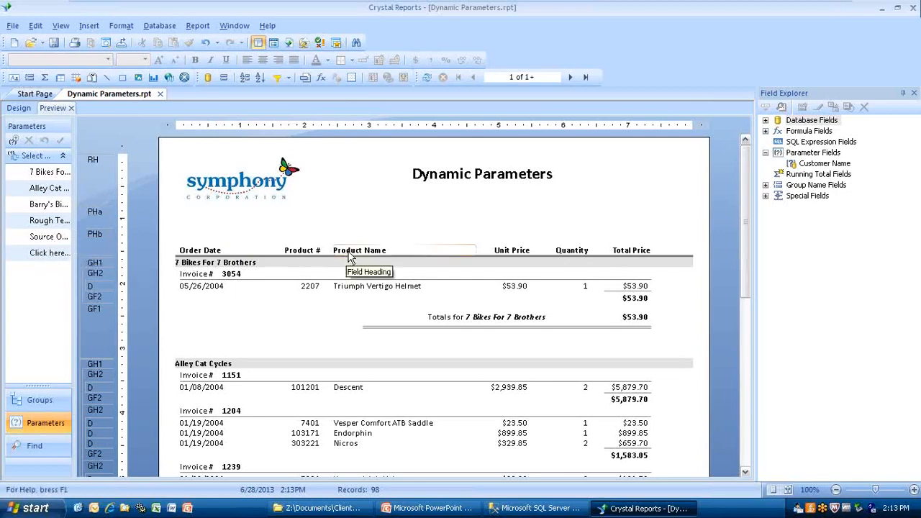
# View the next page of the filtered report preview and return to the first page.
pyautogui.click(573, 77)
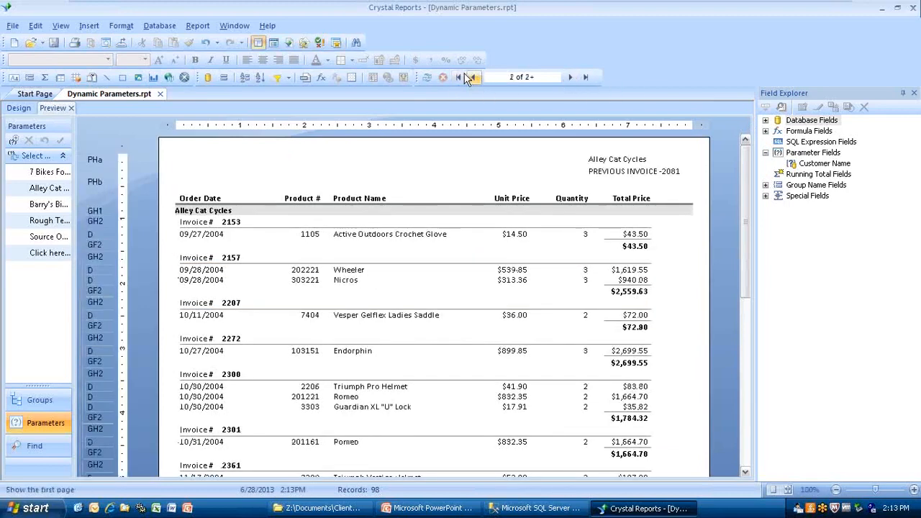
pyautogui.click(460, 77)
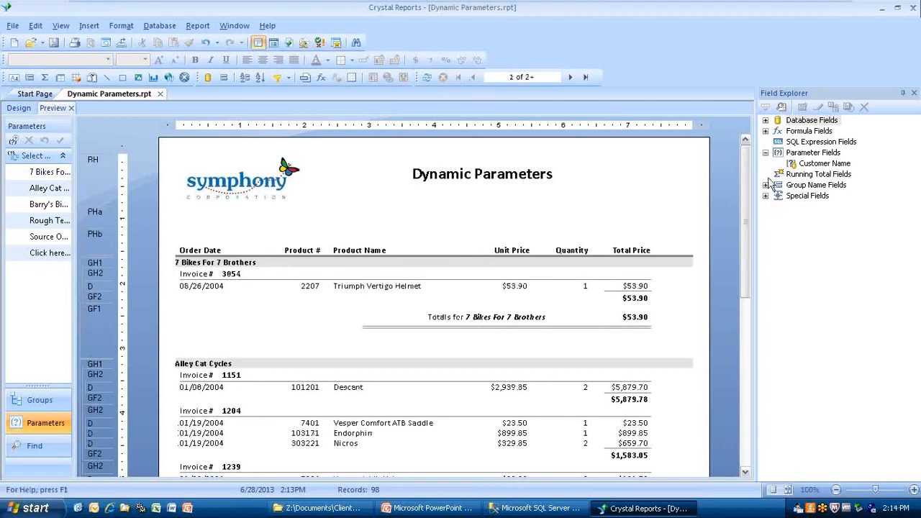
# Review the Customer Name parameter's value, description and value options, including multiple, discrete and range values, and close it without changes.
pyautogui.rightClick(814, 166)
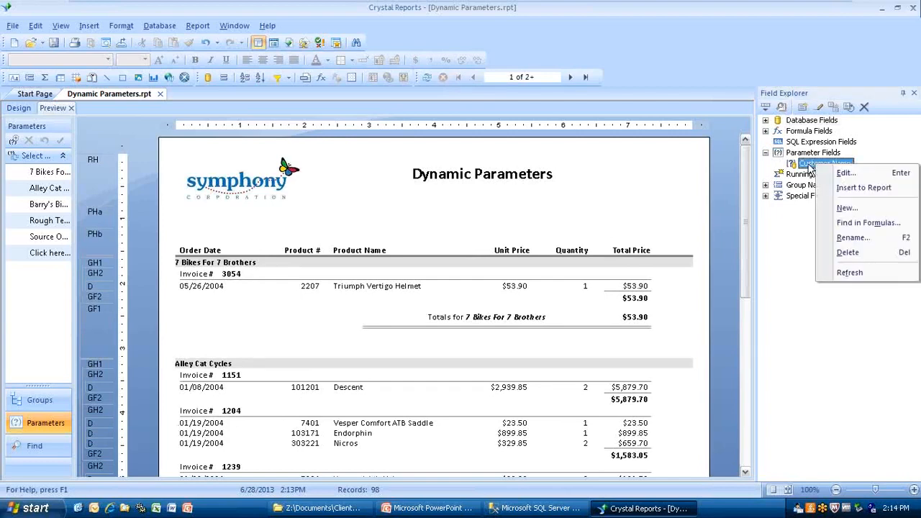
pyautogui.click(845, 173)
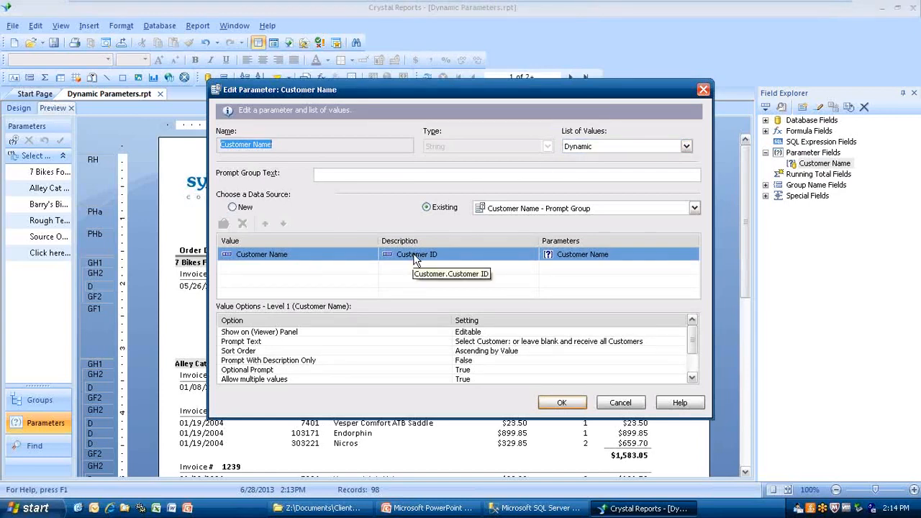
pyautogui.click(692, 379)
pyautogui.click(692, 378)
pyautogui.click(692, 379)
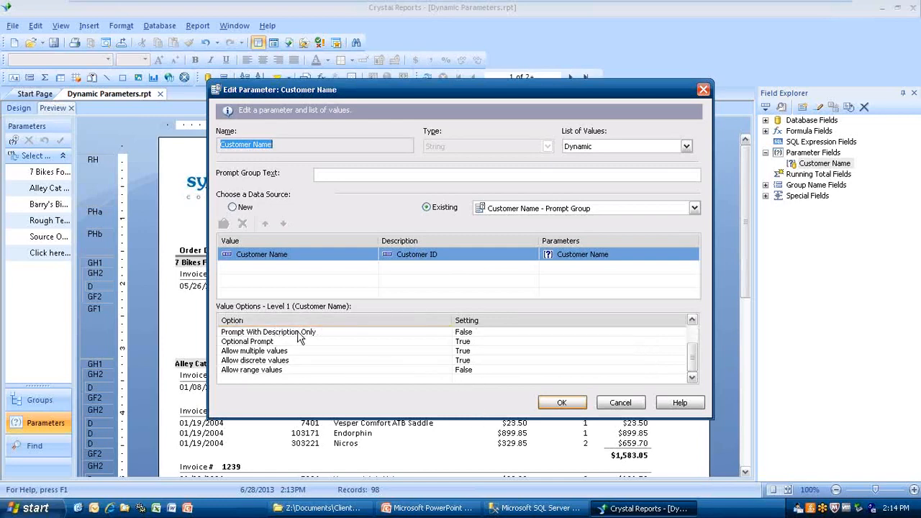
pyautogui.click(625, 403)
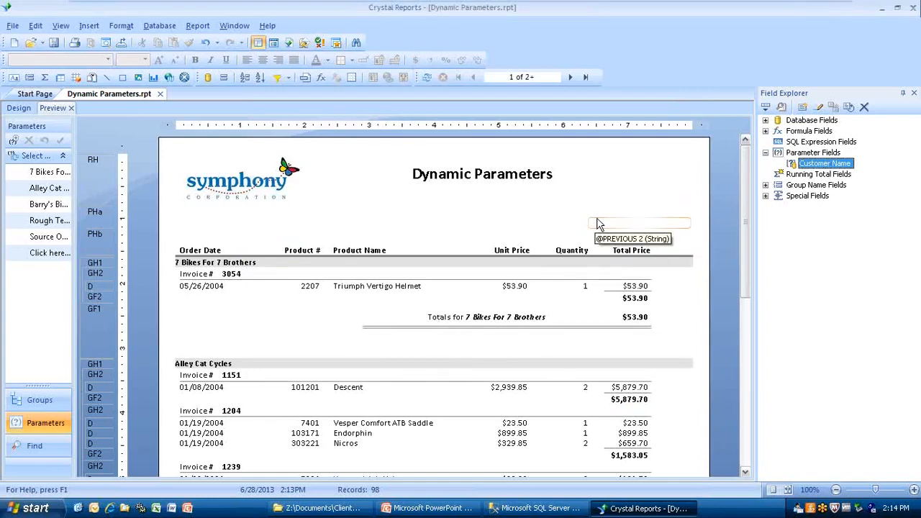
# Try a new dynamic parameter based on Last Year's Sales to examine its value options, and discard it.
pyautogui.rightClick(813, 153)
pyautogui.click(841, 165)
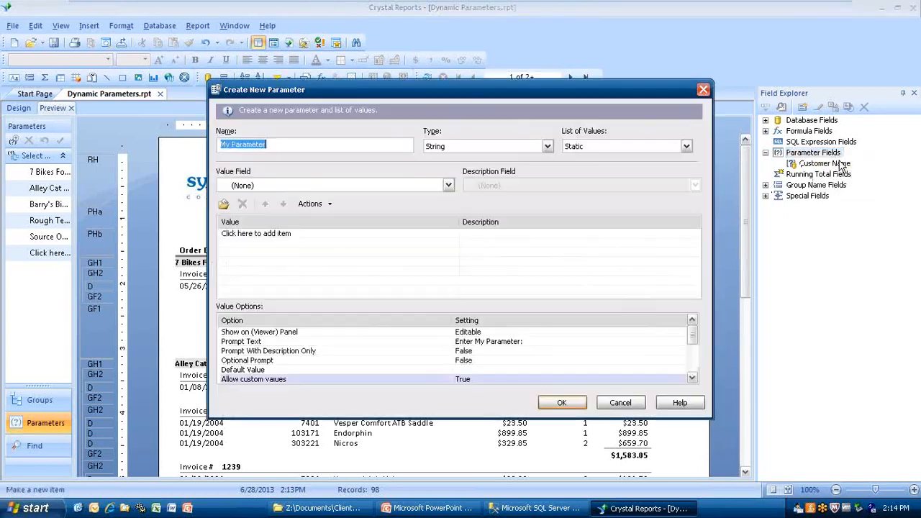
pyautogui.click(687, 149)
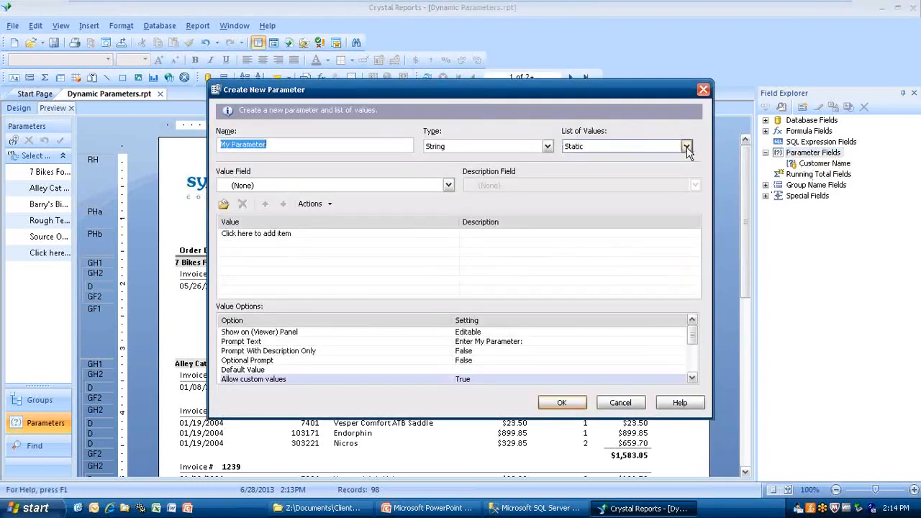
pyautogui.click(587, 159)
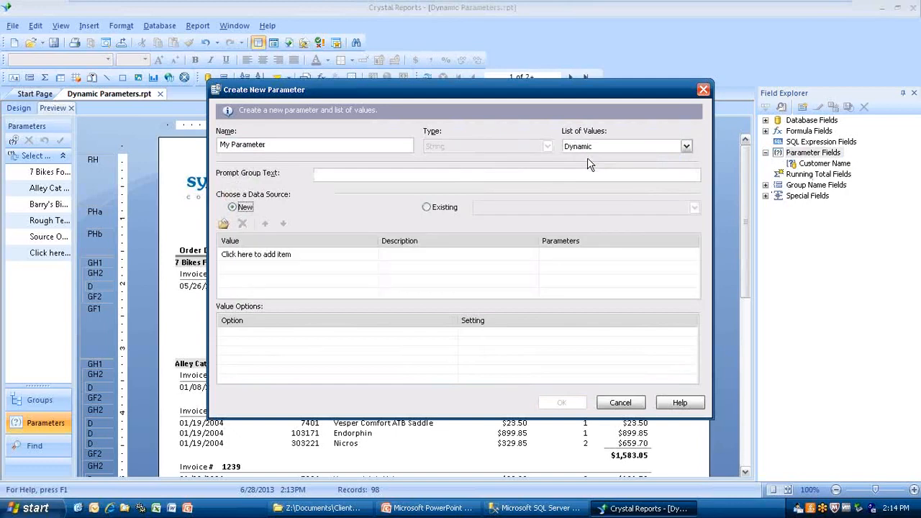
pyautogui.click(225, 226)
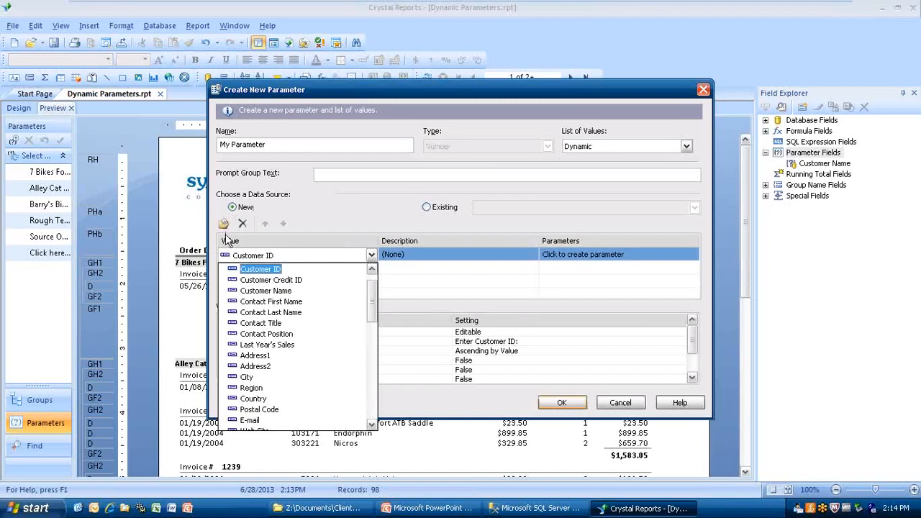
pyautogui.click(270, 345)
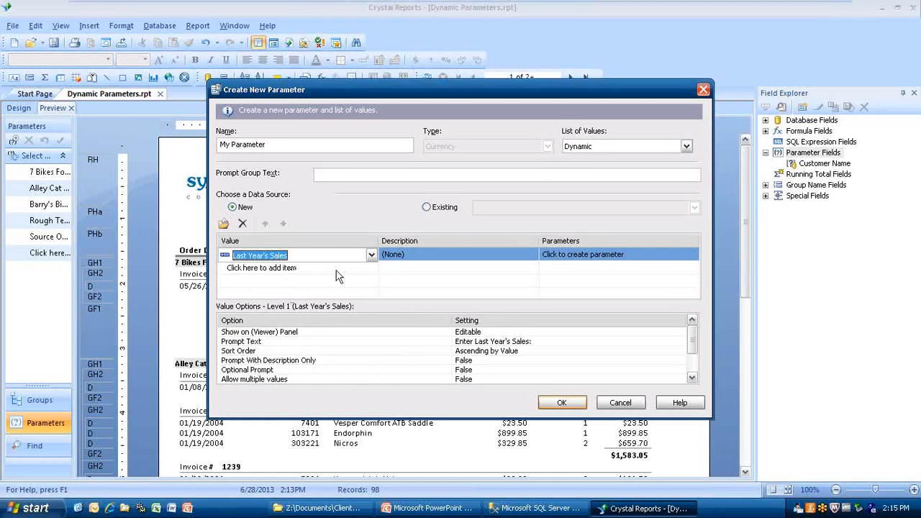
pyautogui.click(573, 255)
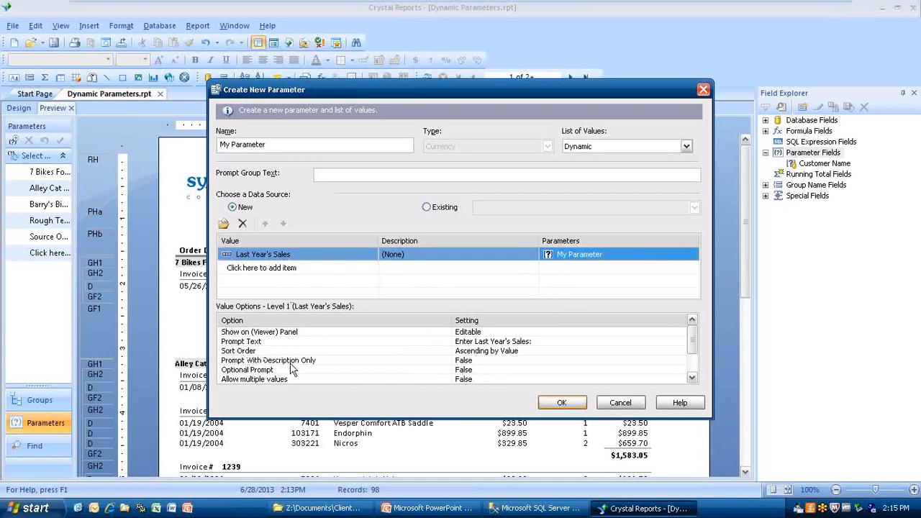
pyautogui.doubleClick(693, 378)
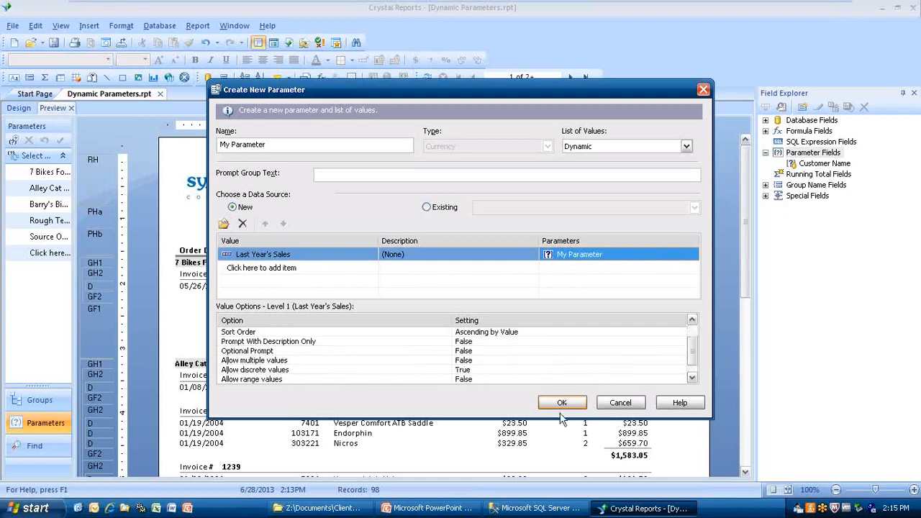
pyautogui.click(632, 404)
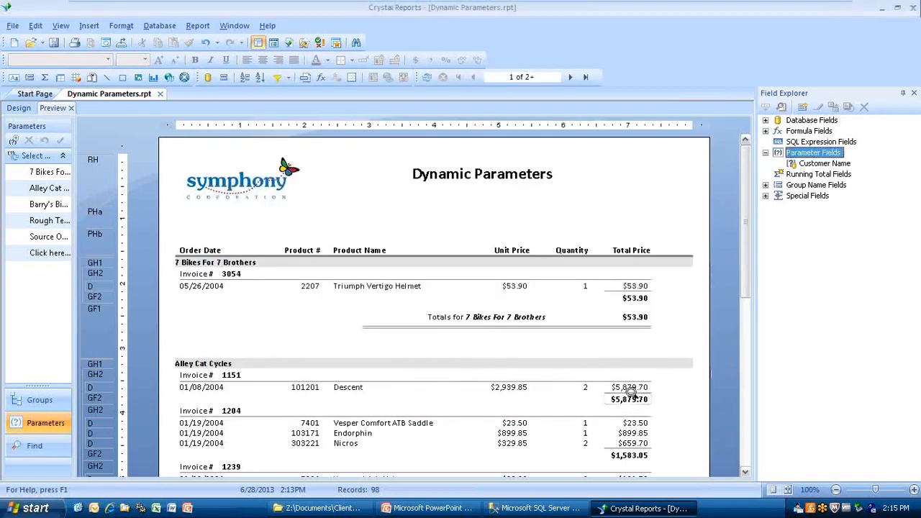
pyautogui.click(429, 508)
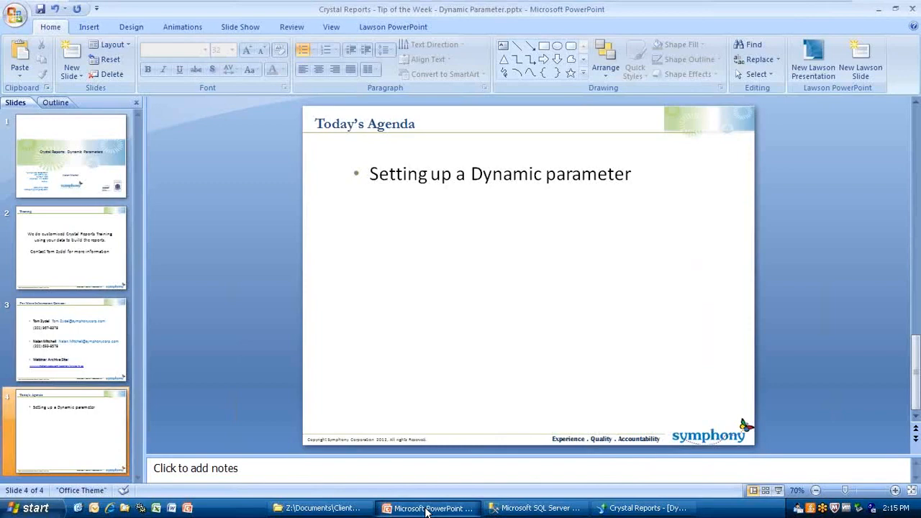
pyautogui.click(427, 510)
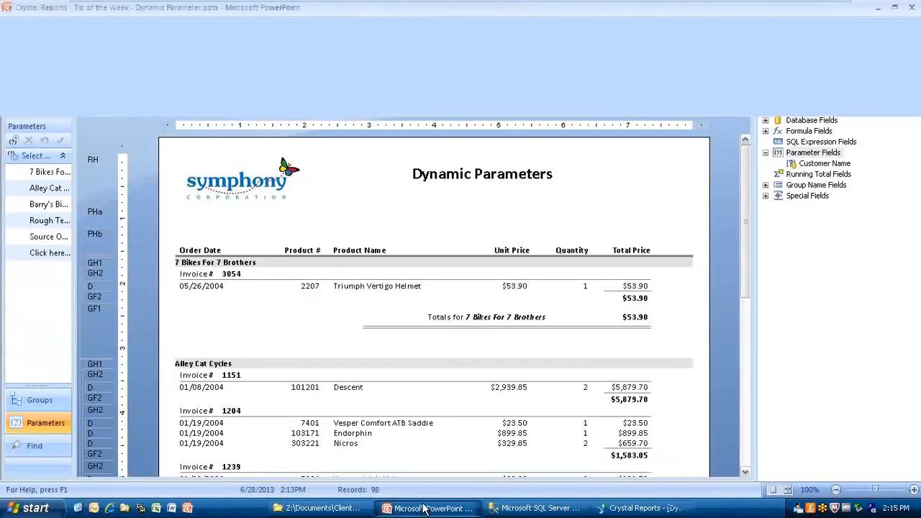